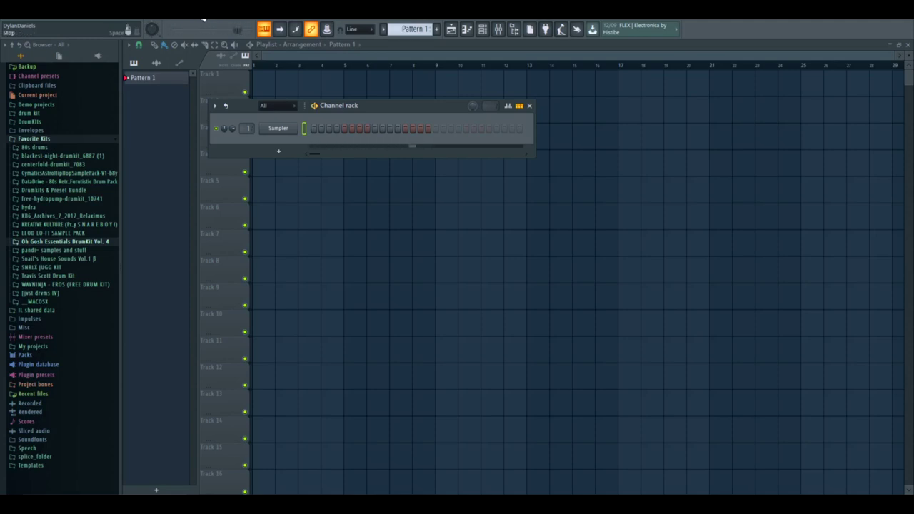
# Replace the Sampler channel with Xpand!2 using the 02 Soft Grand Piano preset, and open its piano roll
pyautogui.moveTo(372, 112); pyautogui.dragTo(446, 127)
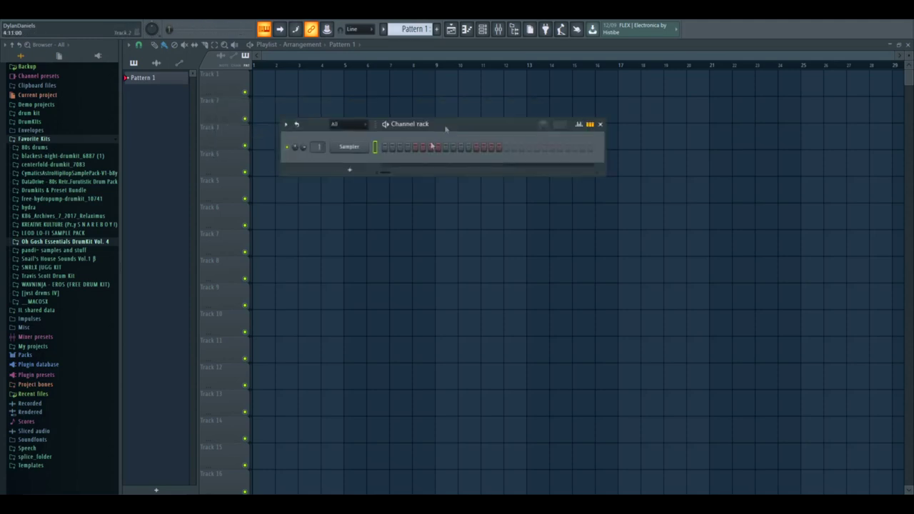
pyautogui.rightClick(348, 141)
pyautogui.click(724, 231)
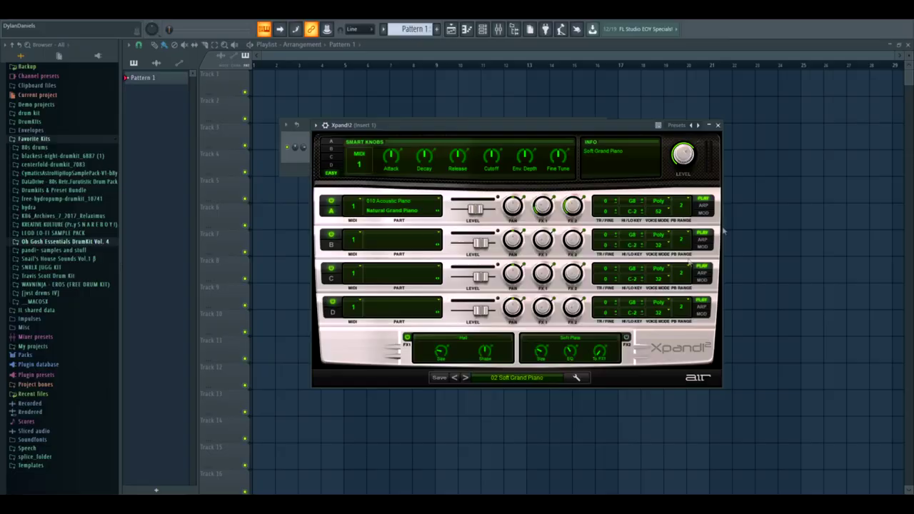
pyautogui.click(719, 126)
pyautogui.rightClick(345, 148)
pyautogui.click(357, 151)
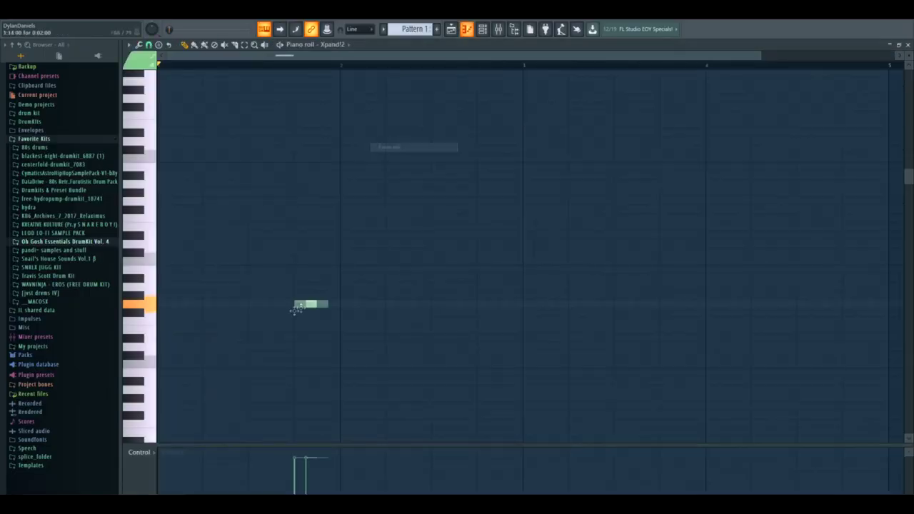
# Draw four consecutive half-beat notes from the start of bar 1: A6, E6, B6 and C7
pyautogui.moveTo(162, 241); pyautogui.dragTo(170, 286)
pyautogui.scroll(-3, 167, 257)
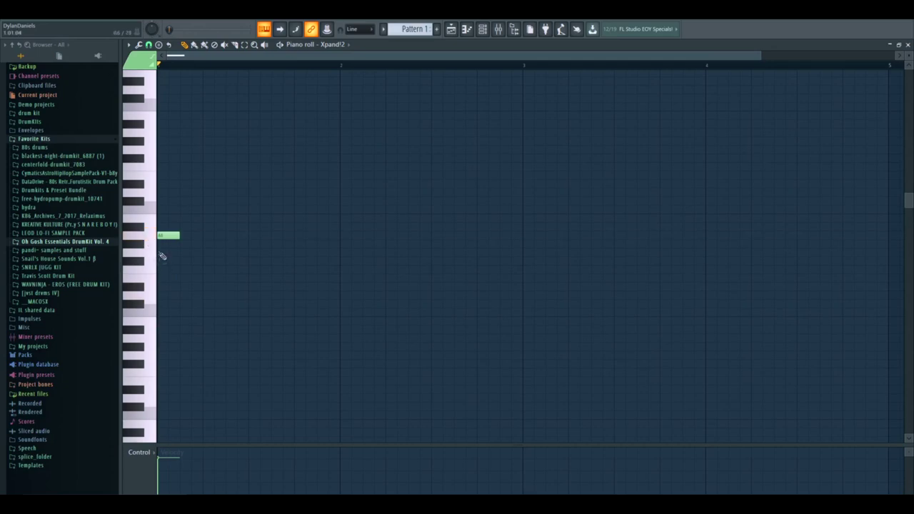
pyautogui.moveTo(180, 294); pyautogui.dragTo(178, 276)
pyautogui.click(190, 278)
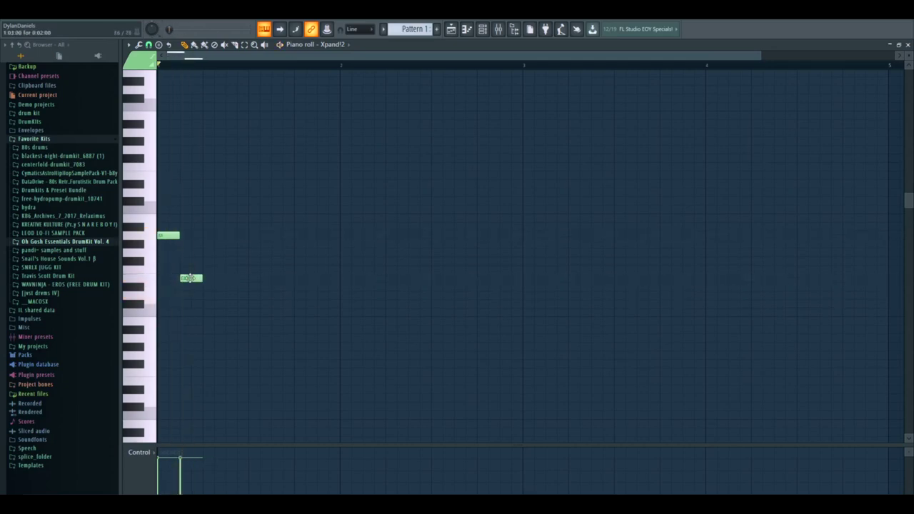
pyautogui.click(214, 209)
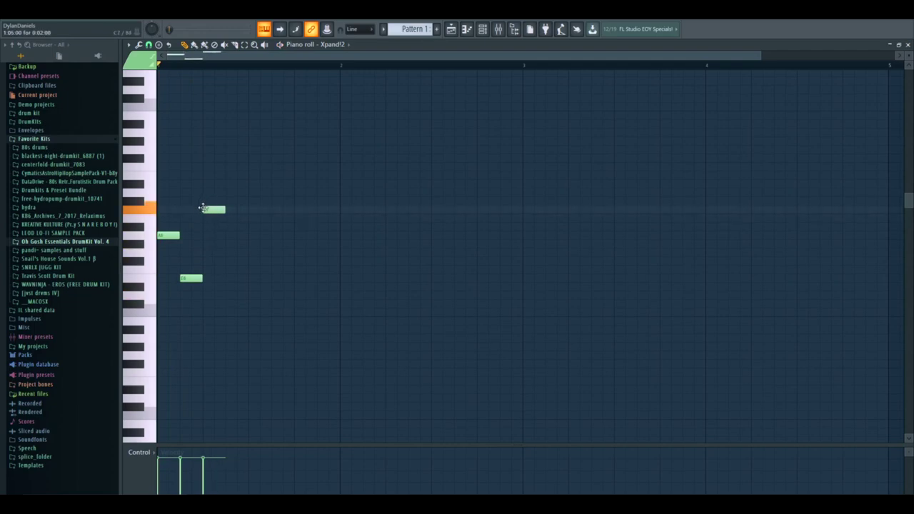
pyautogui.moveTo(202, 208); pyautogui.dragTo(200, 218)
pyautogui.click(247, 209)
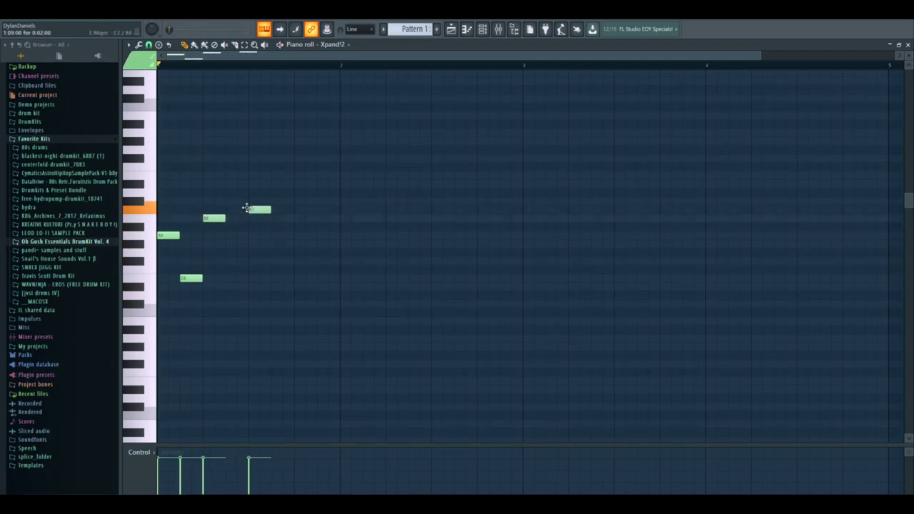
pyautogui.moveTo(246, 208); pyautogui.dragTo(230, 213)
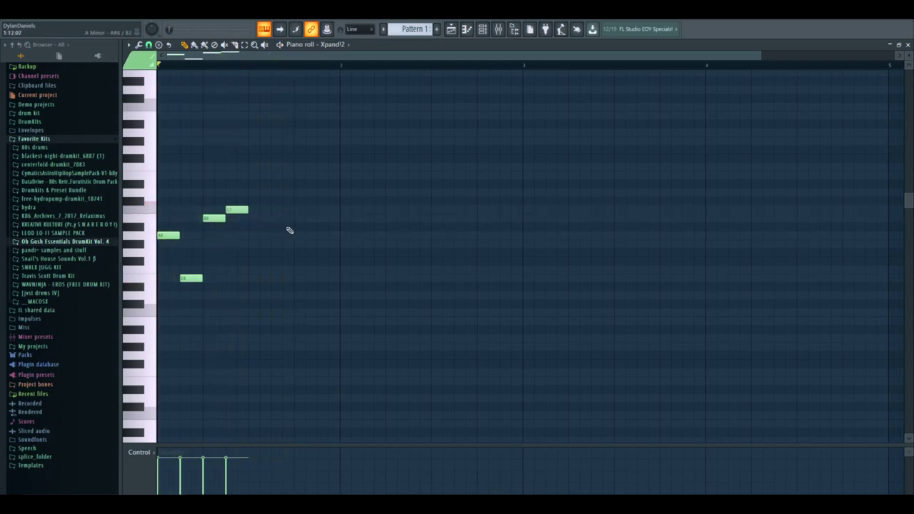
# Duplicate the four-note phrase twice over to fill two bars, and play it back
pyautogui.hotkey('ctrl', 'b')
pyautogui.hotkey('ctrl', 'a')
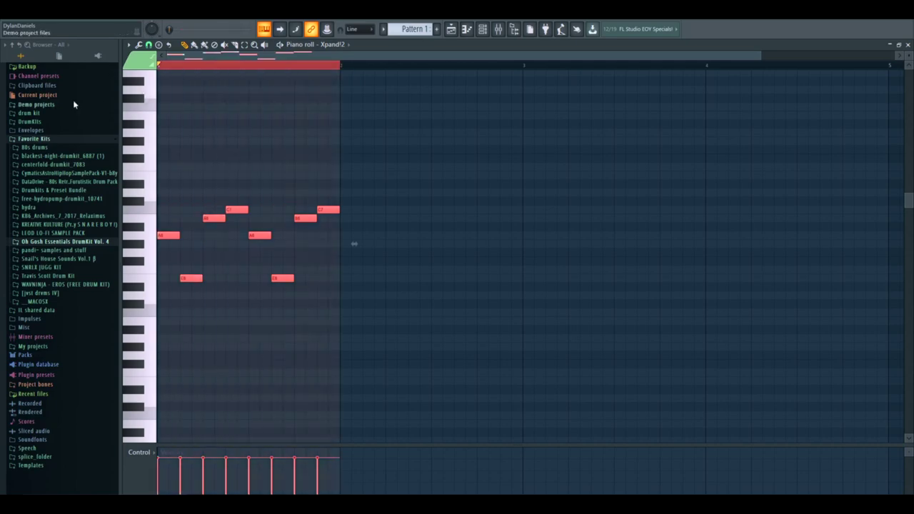
pyautogui.hotkey('ctrl', 'b')
pyautogui.hotkey('ctrl', 'a')
pyautogui.press('space')
pyautogui.scroll(-3, 355, 189)
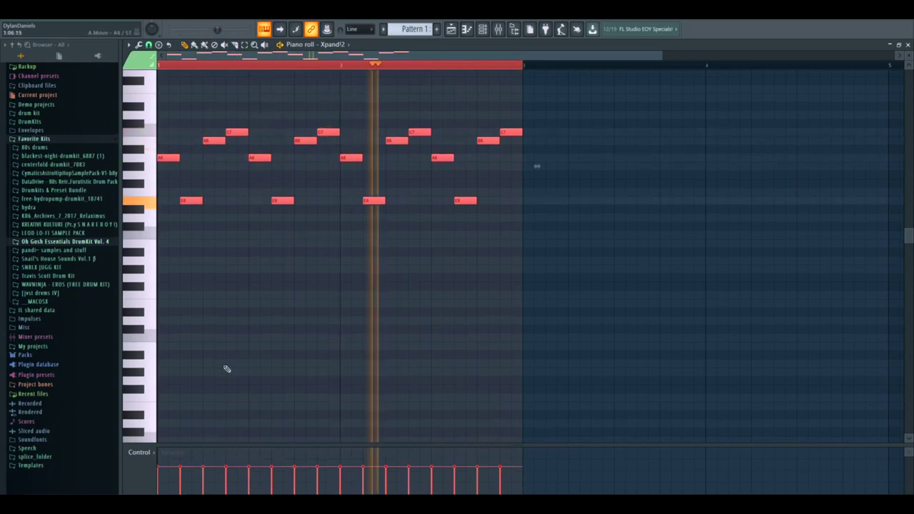
pyautogui.press('space')
# Draw two one-beat A2 bass notes in bar 1, starting on beat 1 and halfway through beat 2
pyautogui.moveTo(170, 373); pyautogui.dragTo(141, 250)
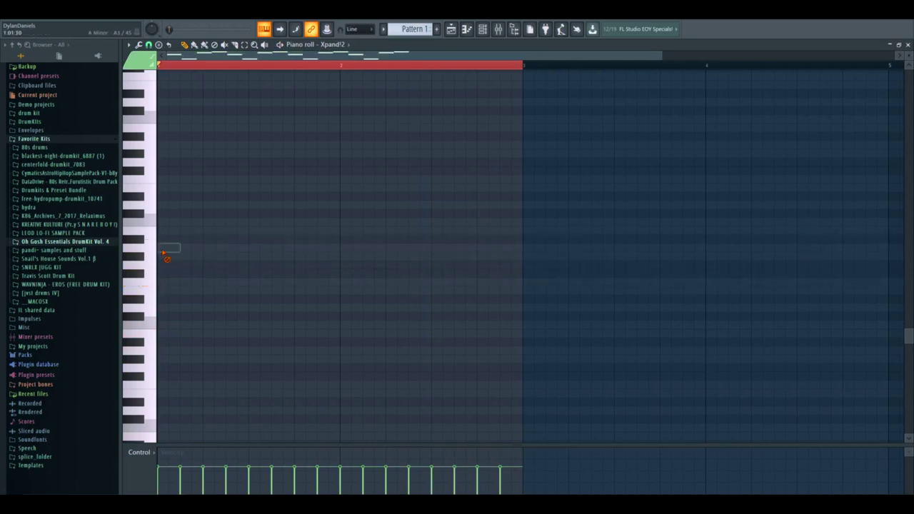
pyautogui.moveTo(158, 361); pyautogui.dragTo(156, 350)
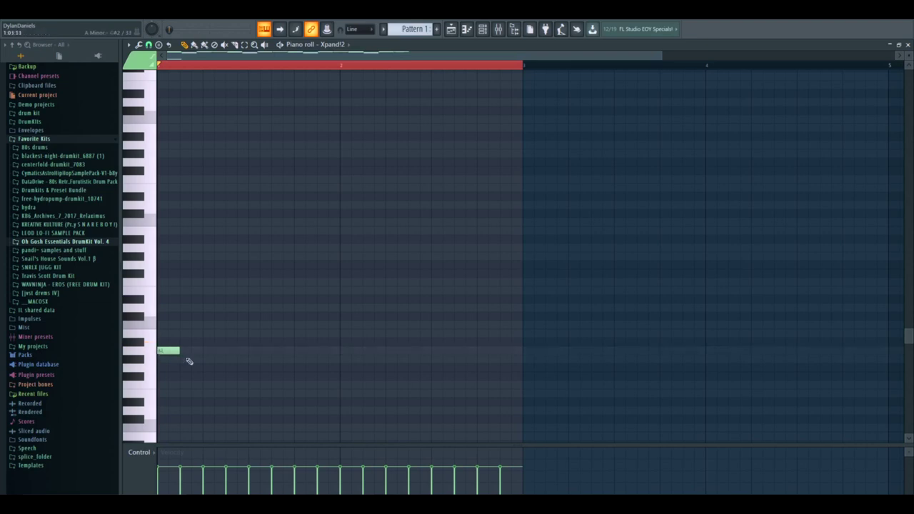
pyautogui.click(227, 352)
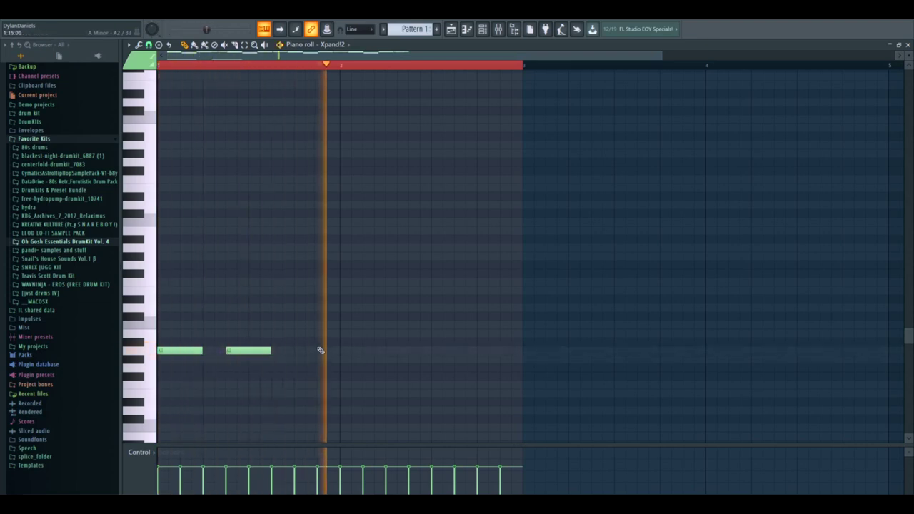
pyautogui.press('space')
pyautogui.scroll(3, 304, 408)
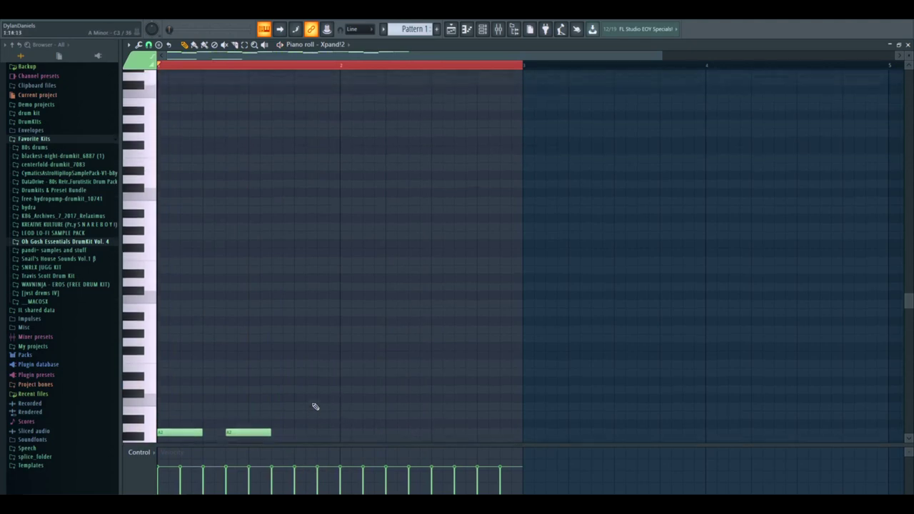
# Duplicate the whole two-bar pattern to fill four bars and start playback
pyautogui.scroll(6, 307, 403)
pyautogui.hotkey('ctrl', 'b')
pyautogui.moveTo(527, 63); pyautogui.dragTo(212, 103)
pyautogui.press('space')
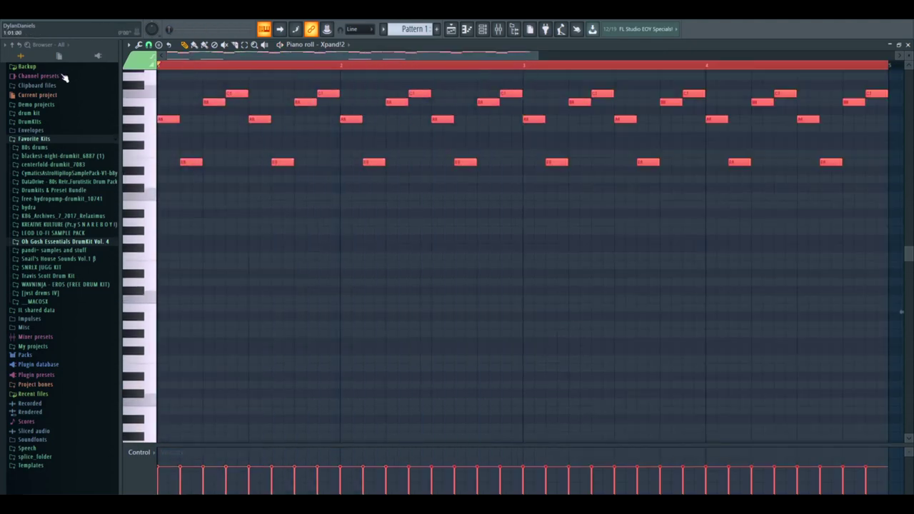
# Delete the two duplicated A2 bass notes in bar 3
pyautogui.scroll(-6, 285, 289)
pyautogui.click(492, 275)
pyautogui.rightClick(497, 277)
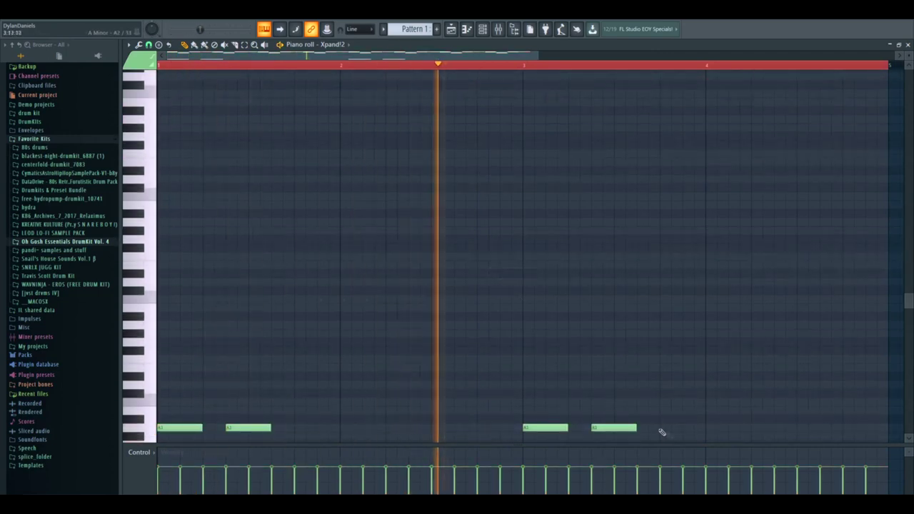
pyautogui.scroll(-4, 625, 407)
pyautogui.rightClick(553, 325)
pyautogui.rightClick(614, 325)
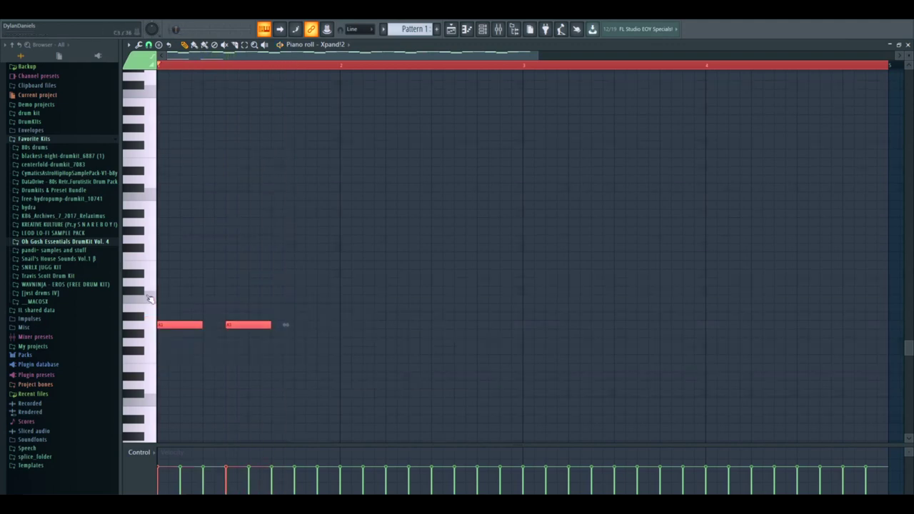
# Try the two A2 bass notes an octave lower, listen, and move them back up an octave
pyautogui.hotkey('ctrl', 'Down')
pyautogui.press('space')
pyautogui.press('space')
pyautogui.hotkey('ctrl', 'Up')
pyautogui.scroll(1, 299, 271)
pyautogui.press('space')
pyautogui.click(558, 317)
pyautogui.rightClick(571, 317)
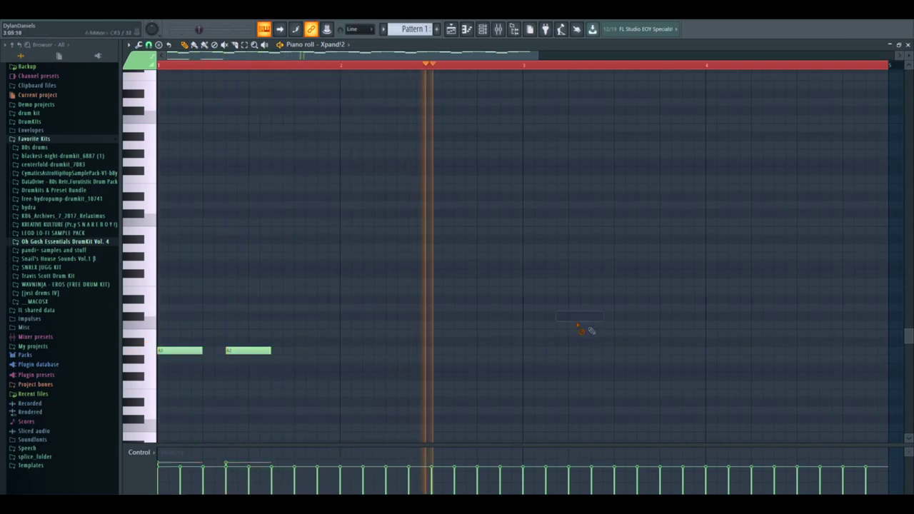
pyautogui.moveTo(782, 362); pyautogui.dragTo(749, 360)
pyautogui.rightClick(757, 361)
# Raise the velocity of the two bass notes, and transpose all notes down one semitone while listening to the pattern
pyautogui.moveTo(333, 407); pyautogui.dragTo(175, 327)
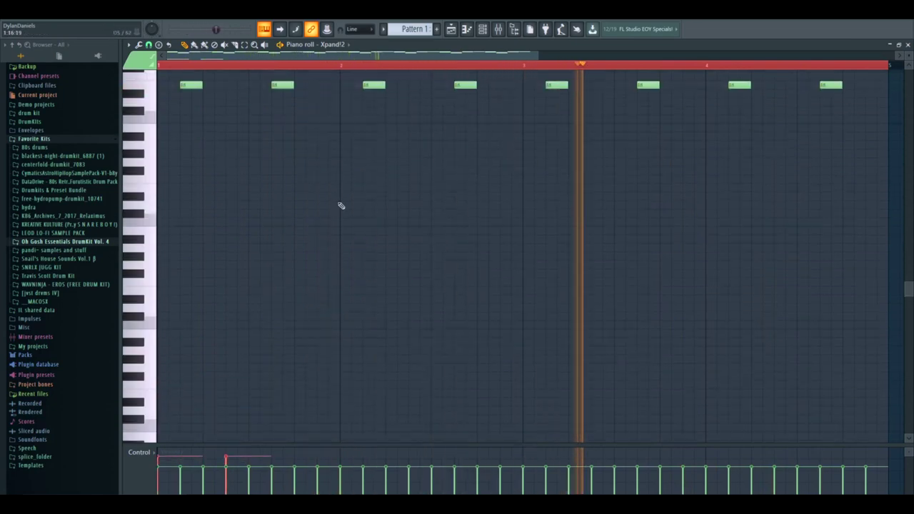
pyautogui.hotkey('ctrl', 'a')
pyautogui.press('space')
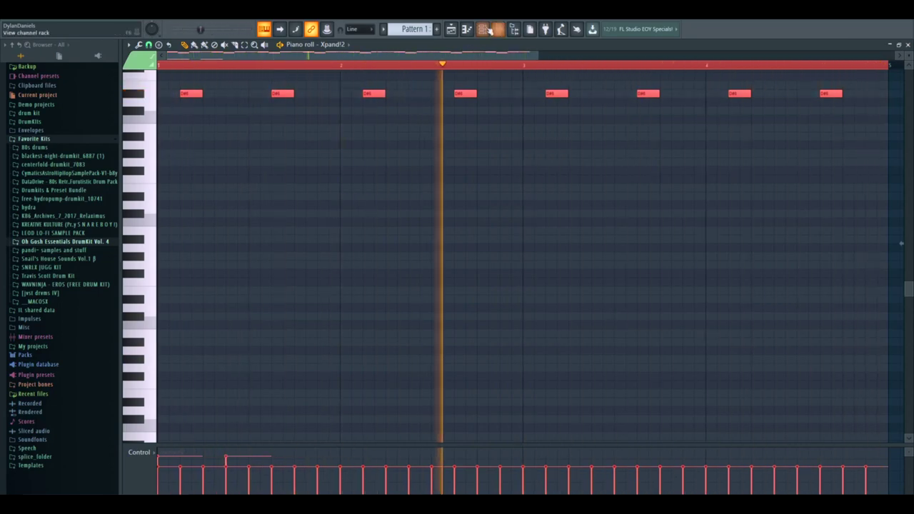
pyautogui.press('F6')
pyautogui.press('space')
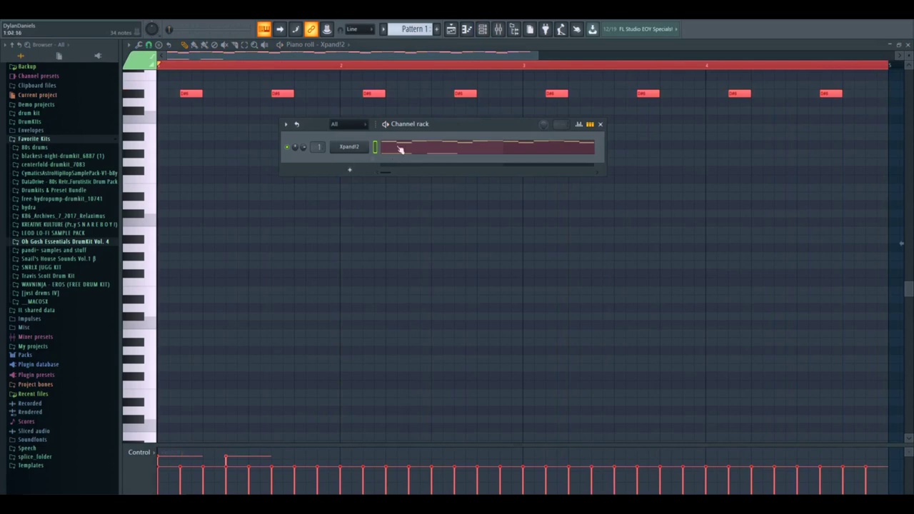
# Add Fruity Reeverb 2 to the first effect slot of mixer Insert 1 and set its wet level to 50%
pyautogui.press('F9')
pyautogui.click(184, 184)
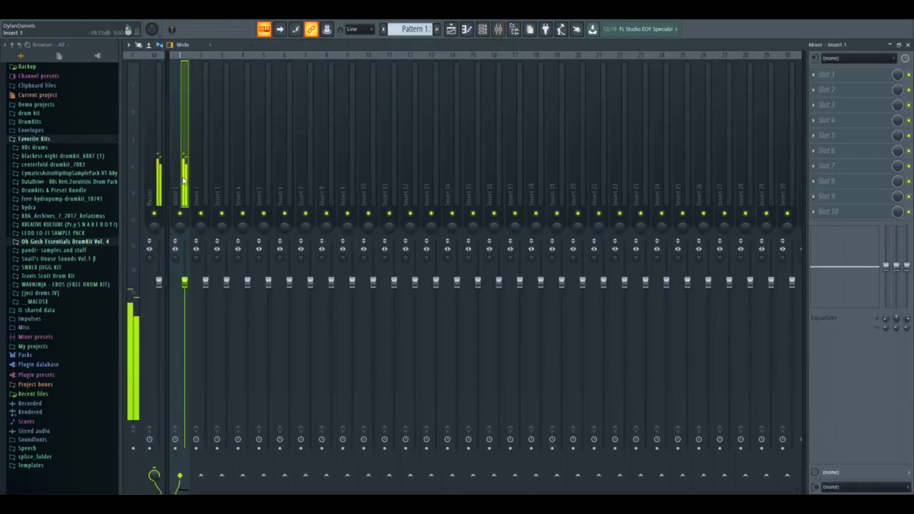
pyautogui.click(870, 81)
pyautogui.click(674, 156)
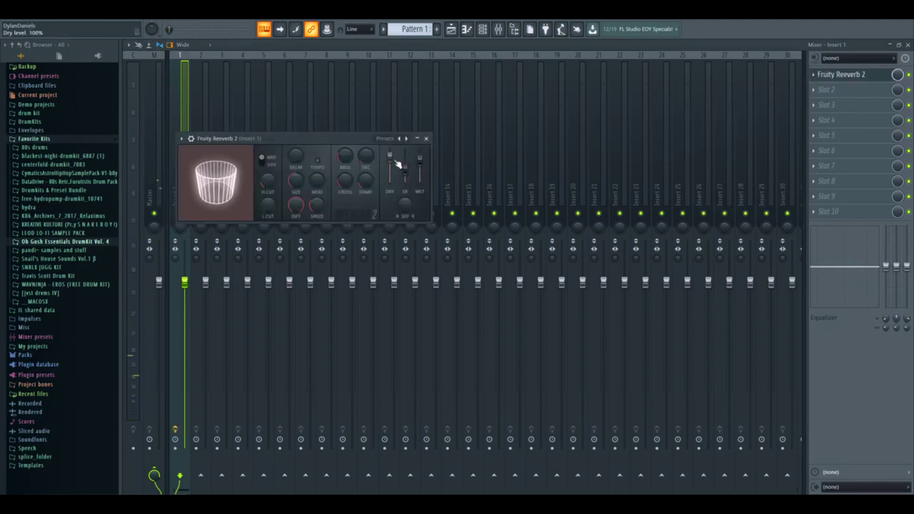
pyautogui.moveTo(420, 161); pyautogui.dragTo(419, 170)
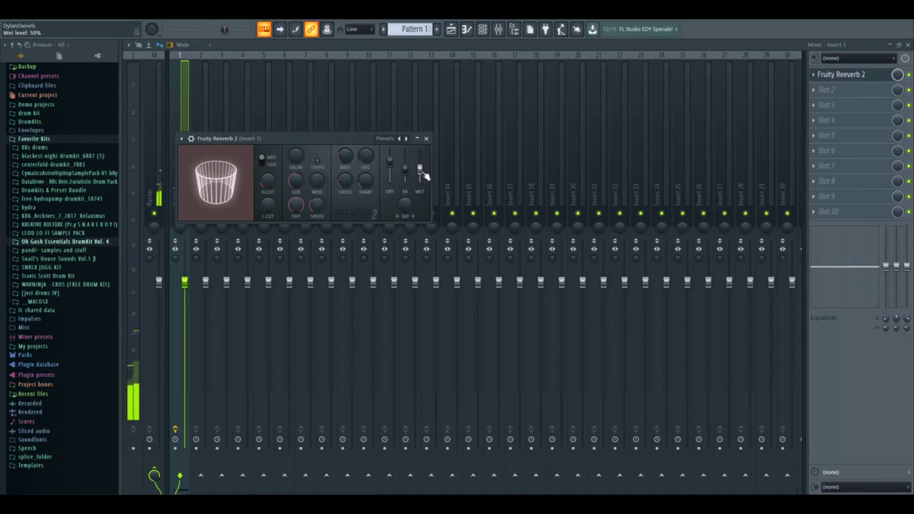
pyautogui.click(427, 138)
# Find the HalfTime plugin with the search term "half" and load it into slot 2 of Insert 1
pyautogui.click(828, 89)
pyautogui.moveTo(818, 102)
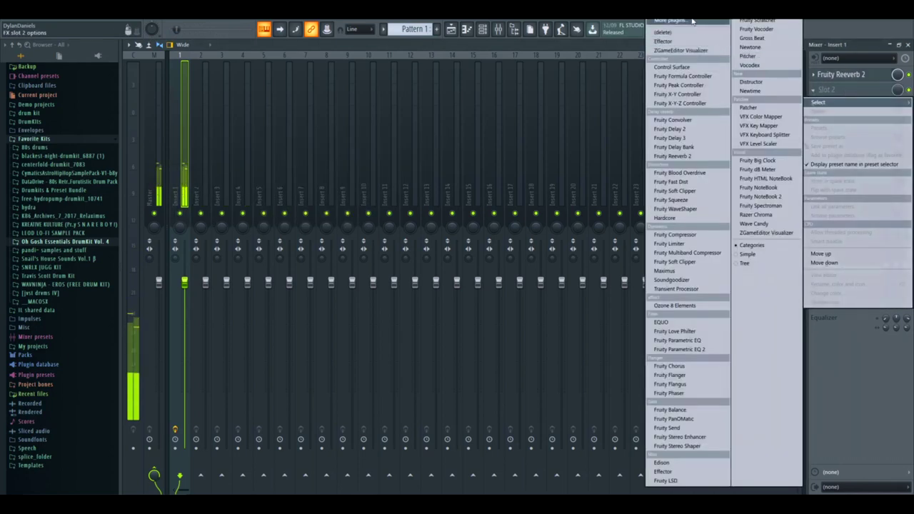
pyautogui.click(691, 20)
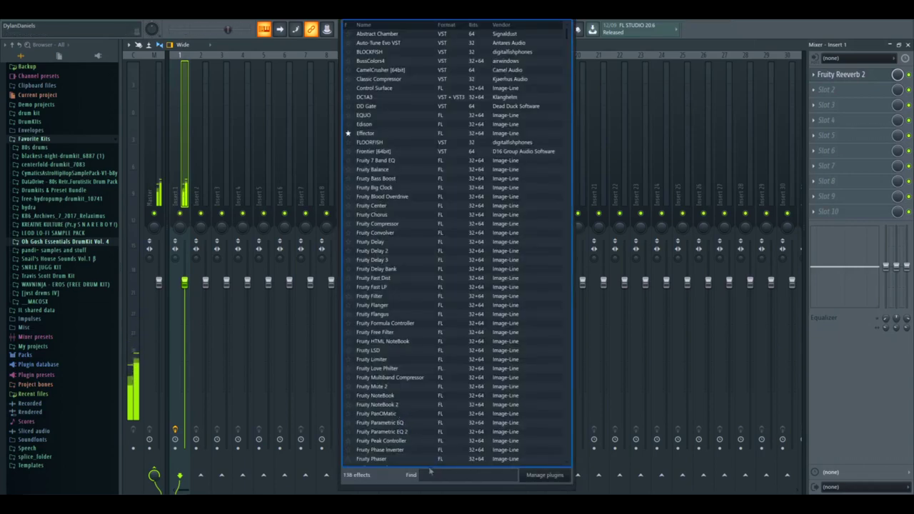
pyautogui.write('half')
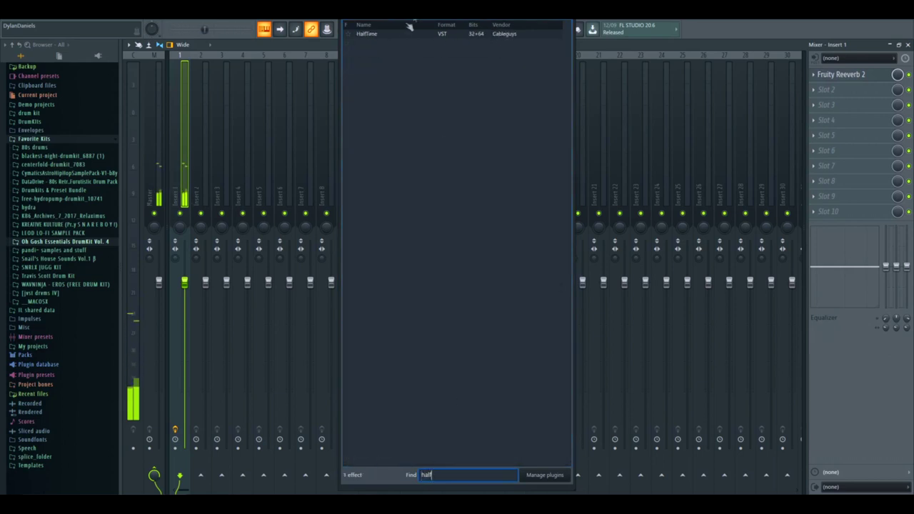
pyautogui.doubleClick(400, 34)
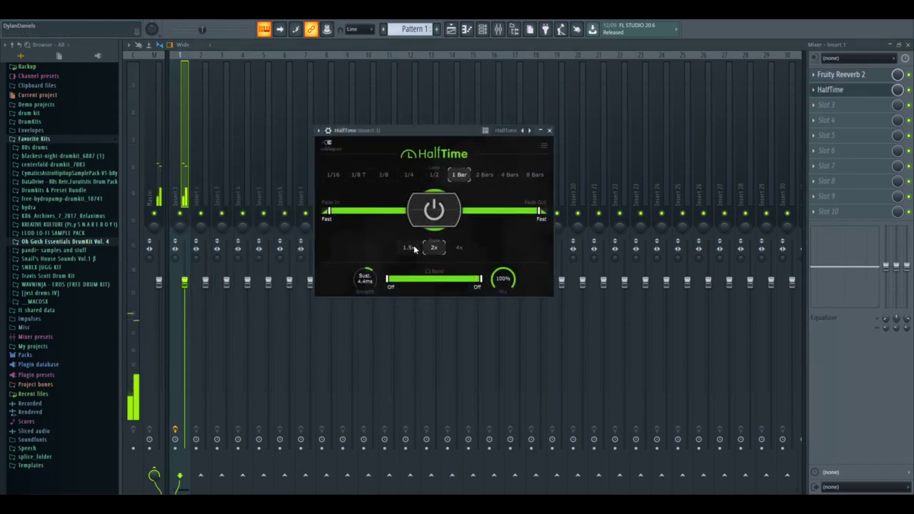
# Audition HalfTime at 1.5x, set it back to 2x, and bypass the effect on Insert 1
pyautogui.click(414, 248)
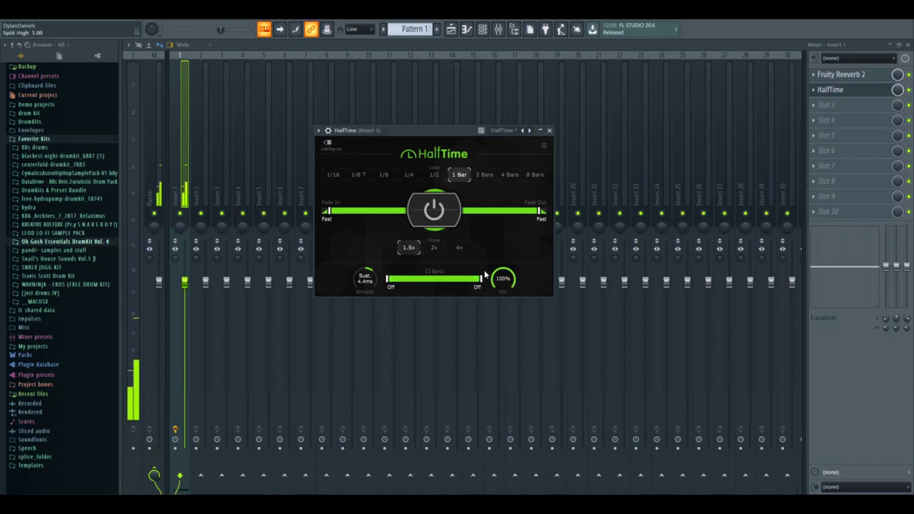
pyautogui.click(435, 248)
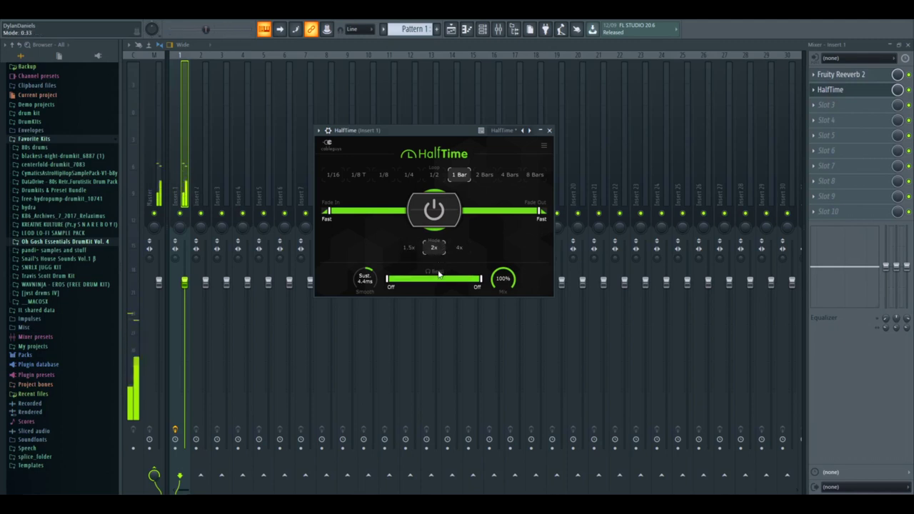
pyautogui.click(550, 130)
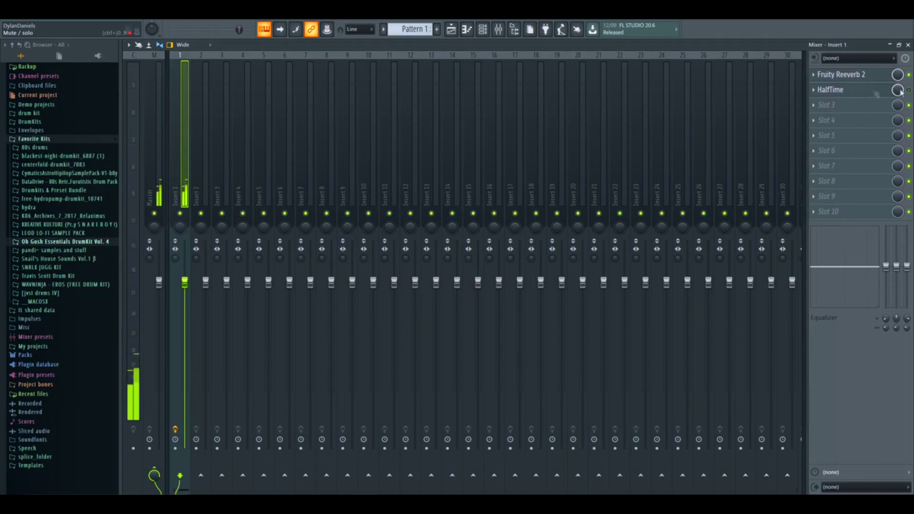
# Add a second Xpand!2 instrument as a new channel in the channel rack
pyautogui.click(498, 30)
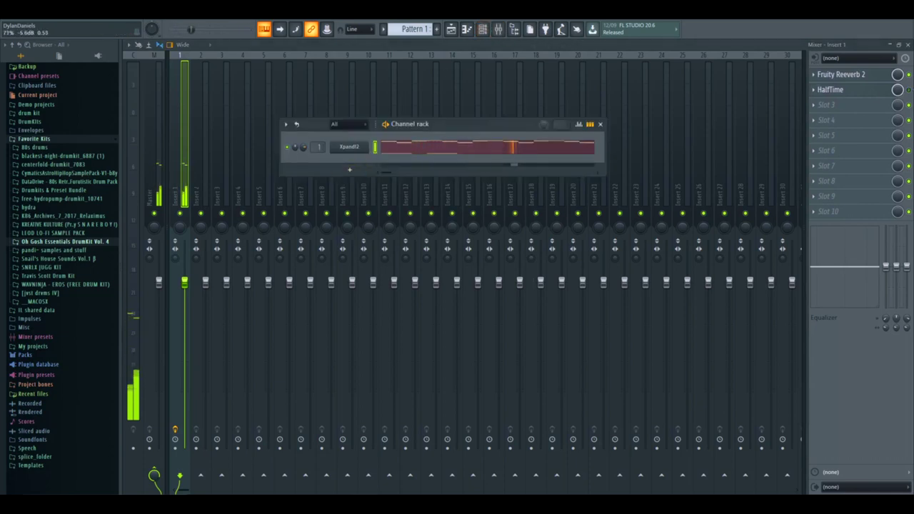
pyautogui.click(350, 170)
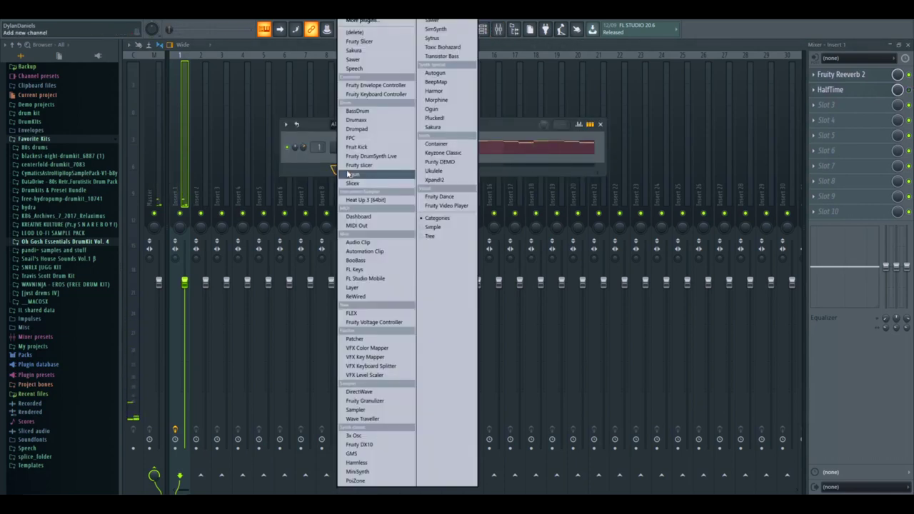
pyautogui.click(435, 180)
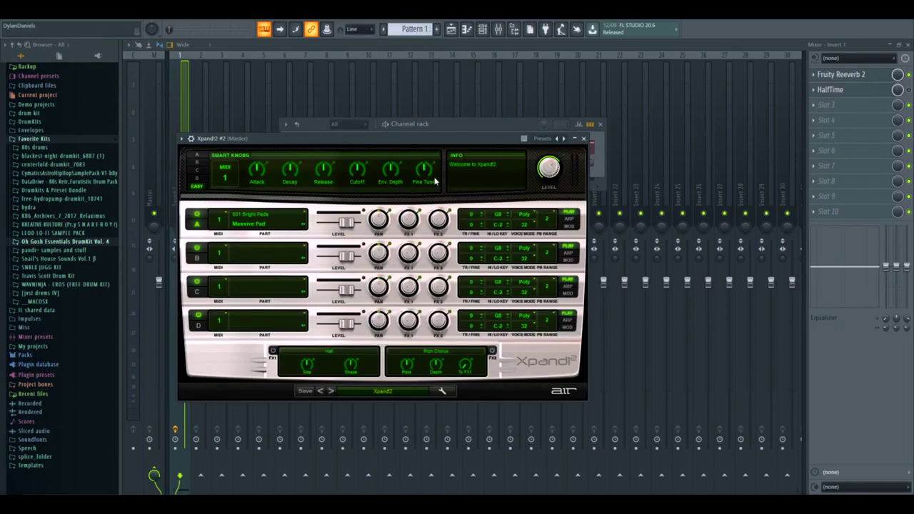
# Browse the Bells presets of the second Xpand!2 from its first entry and settle on +07 Hi Chime
pyautogui.click(365, 391)
pyautogui.moveTo(380, 427)
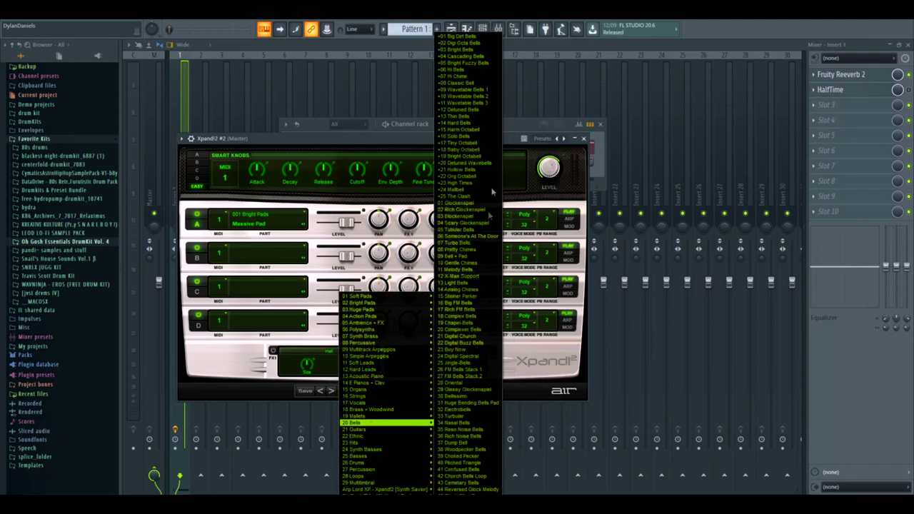
pyautogui.click(461, 35)
pyautogui.click(330, 391)
pyautogui.click(330, 391)
pyautogui.click(331, 391)
pyautogui.click(332, 391)
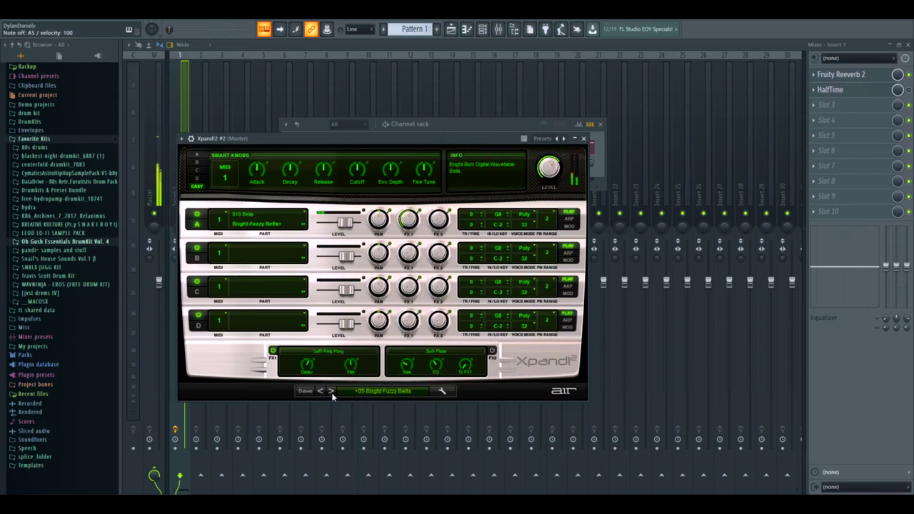
pyautogui.click(332, 391)
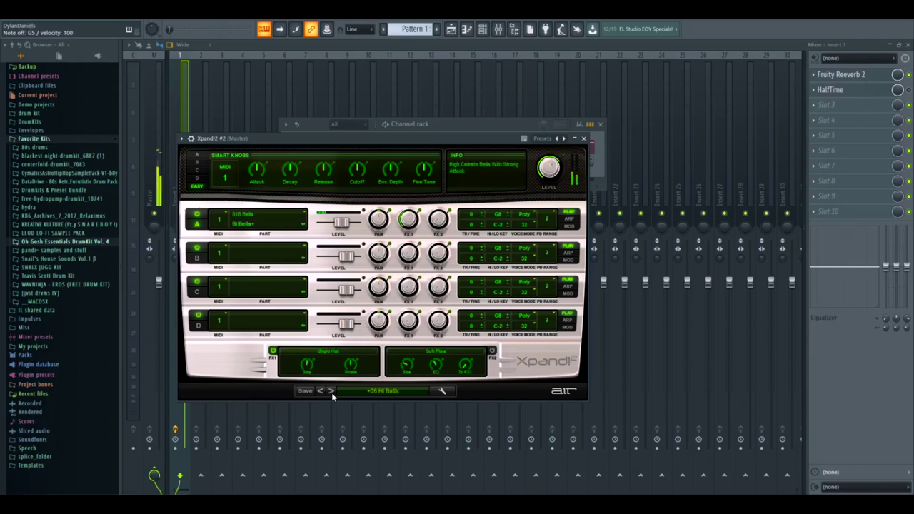
pyautogui.click(331, 392)
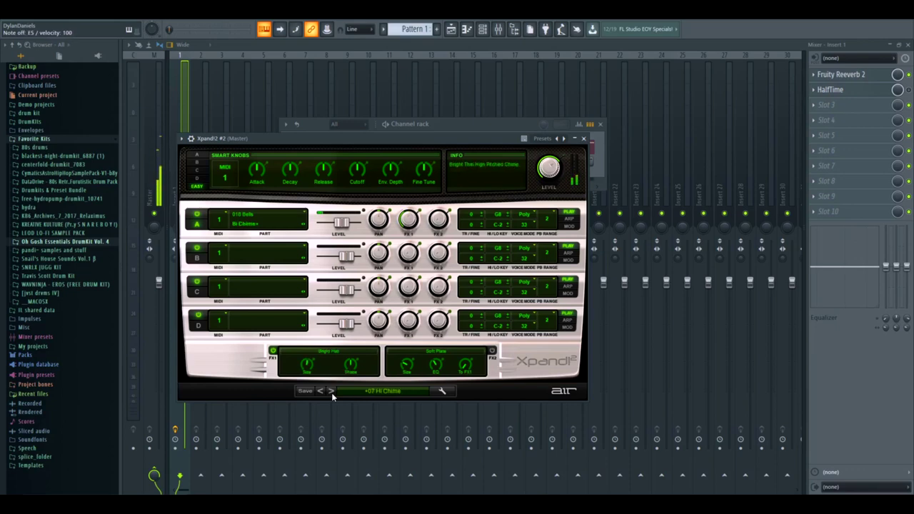
# Open the piano roll of the second Xpand!2 channel and place a one-beat G#4 note at the start of bar 1
pyautogui.click(587, 139)
pyautogui.rightClick(336, 158)
pyautogui.click(349, 161)
pyautogui.moveTo(163, 175); pyautogui.dragTo(150, 244)
pyautogui.press('space')
pyautogui.rightClick(187, 242)
pyautogui.press('space')
pyautogui.click(204, 263)
pyautogui.moveTo(204, 263); pyautogui.dragTo(168, 257)
pyautogui.rightClick(170, 241)
pyautogui.click(207, 267)
pyautogui.rightClick(206, 265)
pyautogui.click(197, 257)
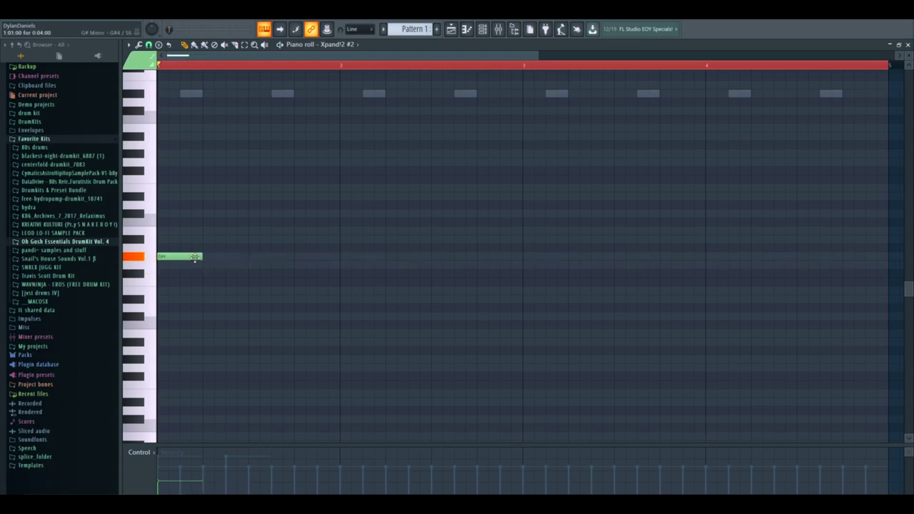
pyautogui.click(238, 248)
pyautogui.rightClick(245, 249)
pyautogui.click(228, 289)
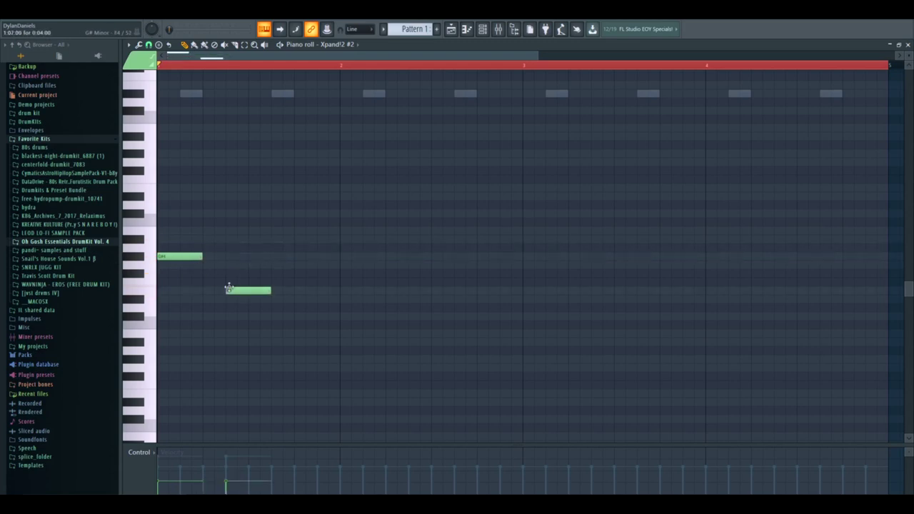
pyautogui.click(228, 273)
pyautogui.rightClick(236, 290)
pyautogui.rightClick(234, 275)
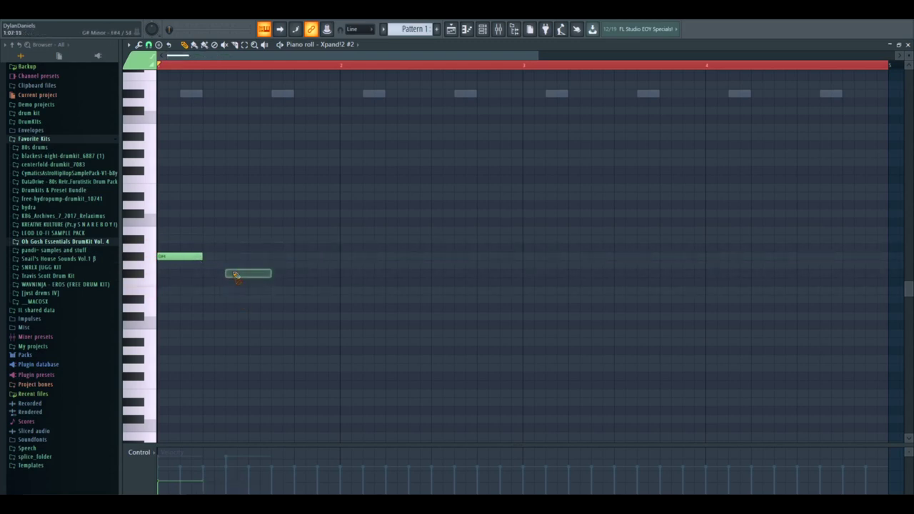
pyautogui.click(225, 257)
pyautogui.rightClick(236, 259)
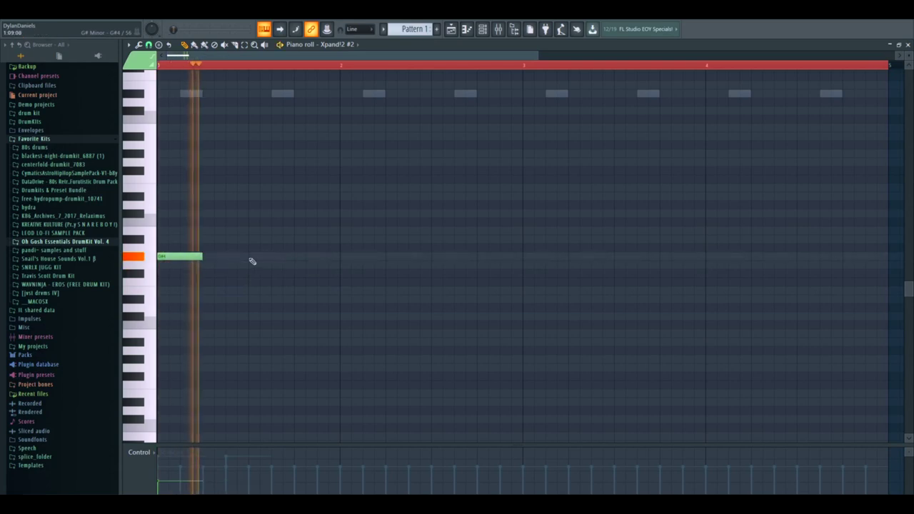
# Place a one-beat D#4 note on step 7 of bar 1 and check it against the piano melody in playback
pyautogui.moveTo(227, 265); pyautogui.dragTo(228, 302)
pyautogui.press('space')
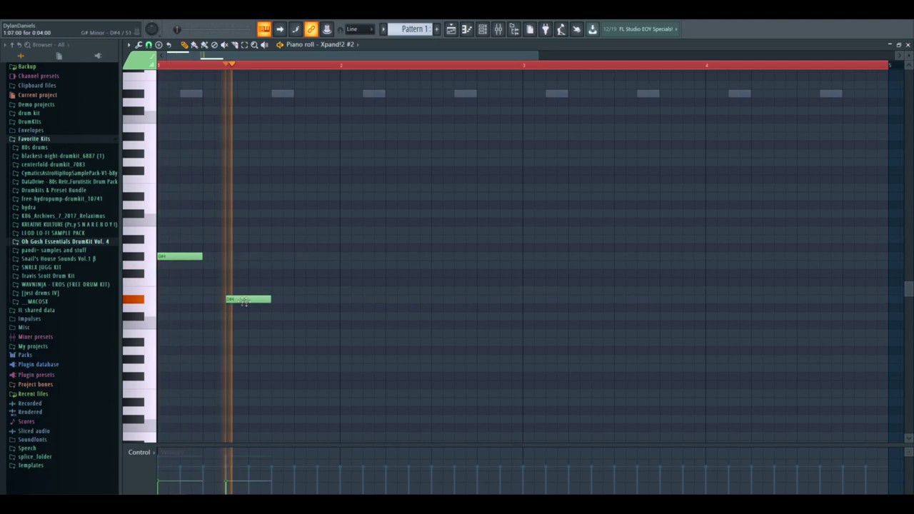
pyautogui.press('space')
pyautogui.rightClick(244, 300)
pyautogui.press('space')
pyautogui.press('space')
pyautogui.click(228, 301)
pyautogui.press('space')
# Add a one-beat A#4 note on the second beat of bar 2 and play the pattern
pyautogui.scroll(1, 372, 243)
pyautogui.scroll(1, 372, 243)
pyautogui.press('space')
pyautogui.moveTo(401, 300); pyautogui.dragTo(392, 280)
pyautogui.press('space')
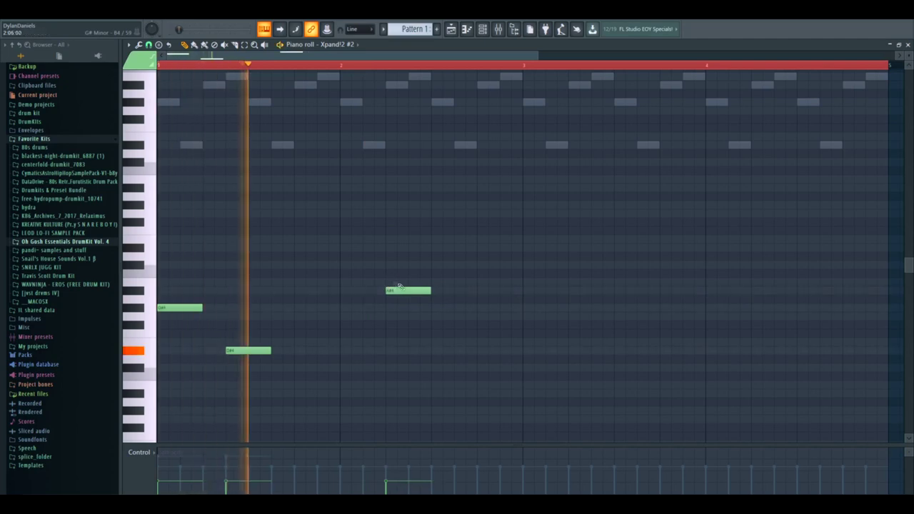
# Select the three bell notes in the first two bars, transpose them up one octave, and audition them over the full four bars
pyautogui.moveTo(653, 68); pyautogui.dragTo(802, 93)
pyautogui.press('space')
pyautogui.moveTo(722, 123); pyautogui.dragTo(511, 131)
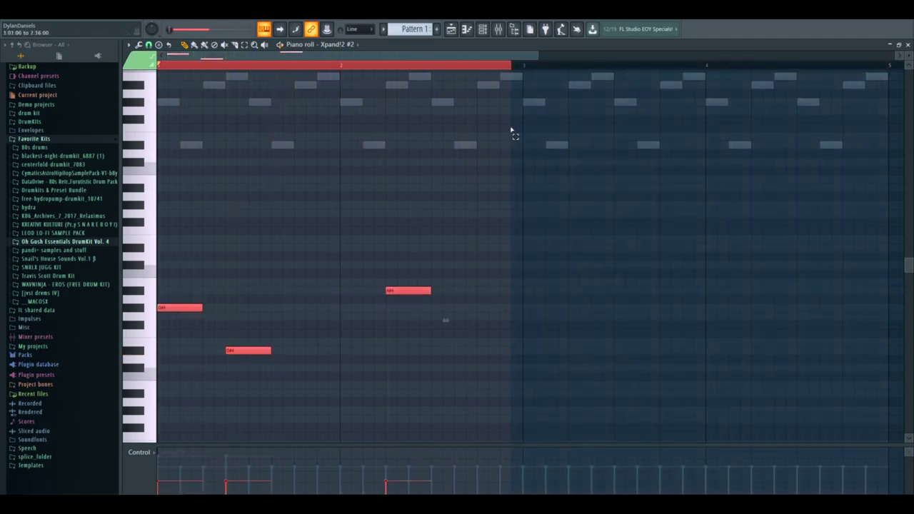
pyautogui.press('space')
pyautogui.press('space')
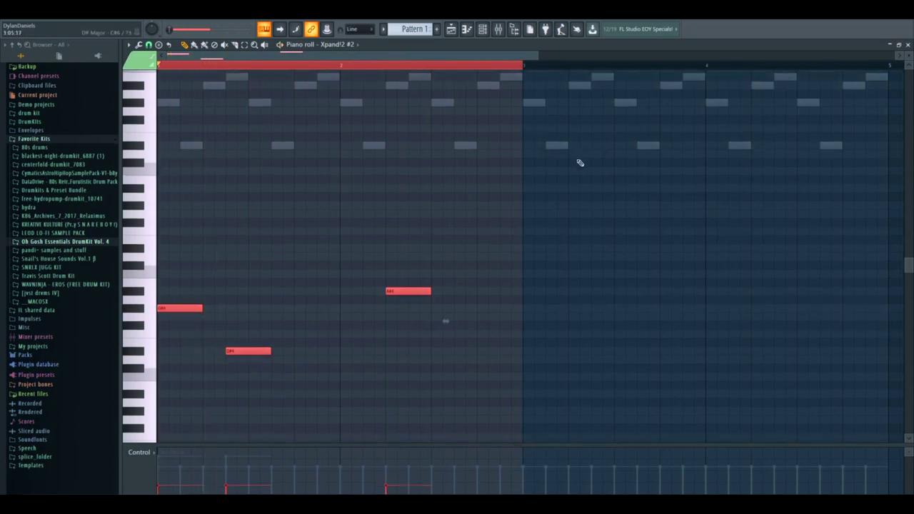
pyautogui.hotkey('ctrl', 'Up')
pyautogui.press('space')
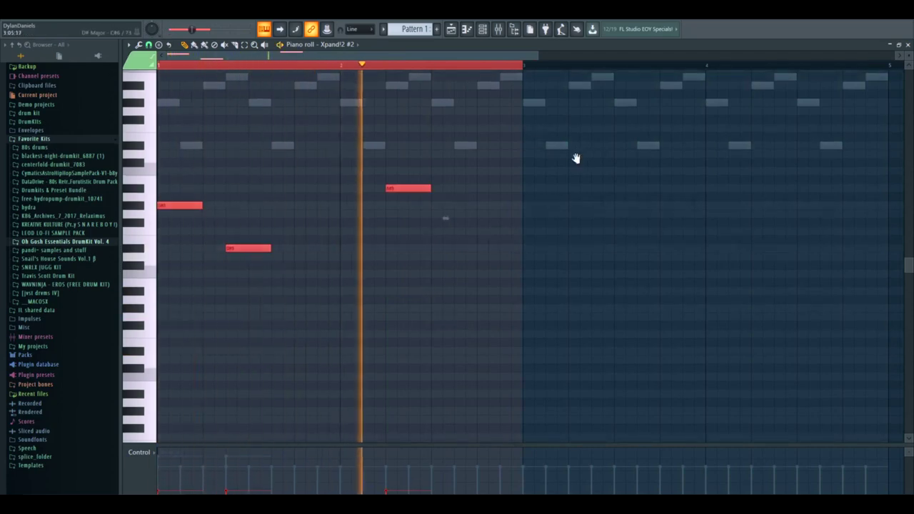
pyautogui.press('space')
pyautogui.moveTo(532, 66); pyautogui.dragTo(881, 127)
pyautogui.press('space')
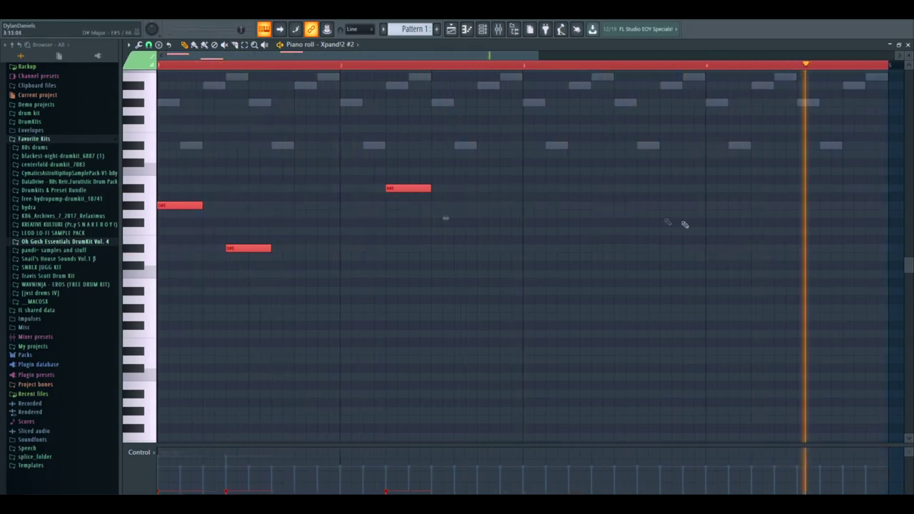
# Randomize the velocity of all notes in the first Xpand!2 channel's melody by 25%
pyautogui.click(483, 30)
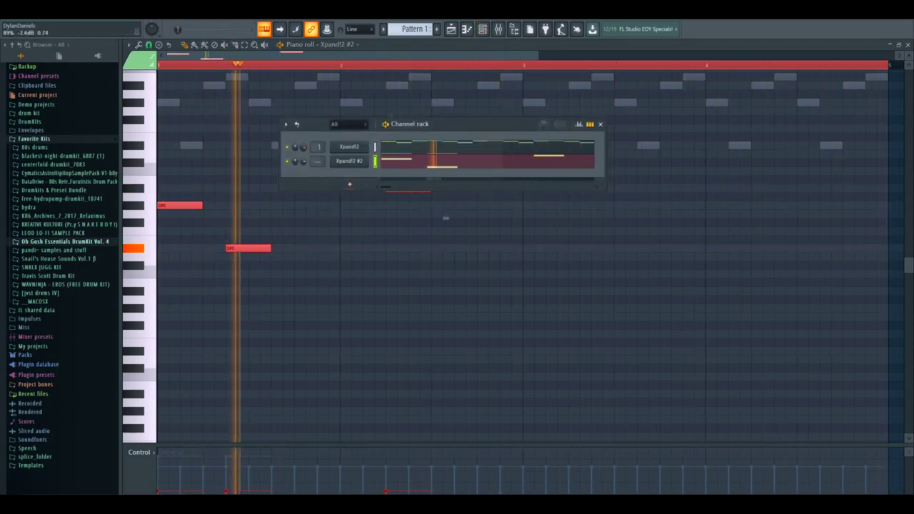
pyautogui.rightClick(361, 146)
pyautogui.click(389, 149)
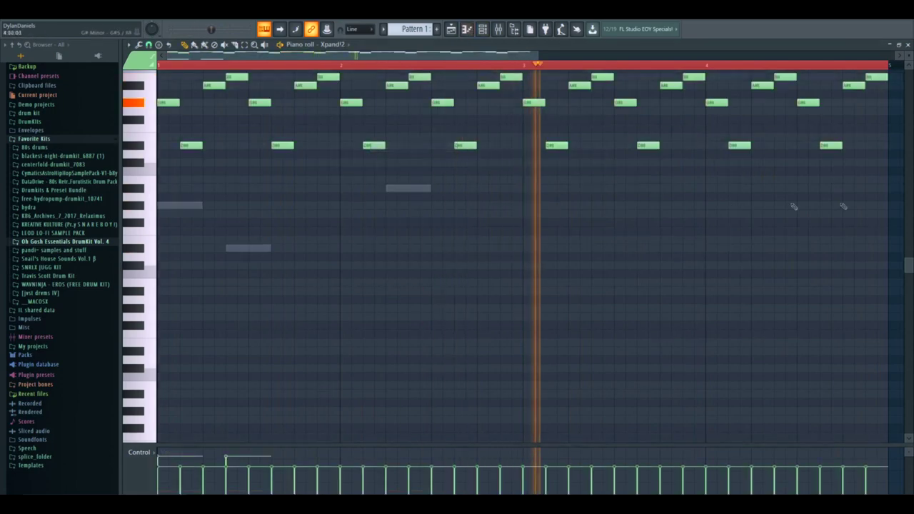
pyautogui.moveTo(880, 196); pyautogui.dragTo(145, 100)
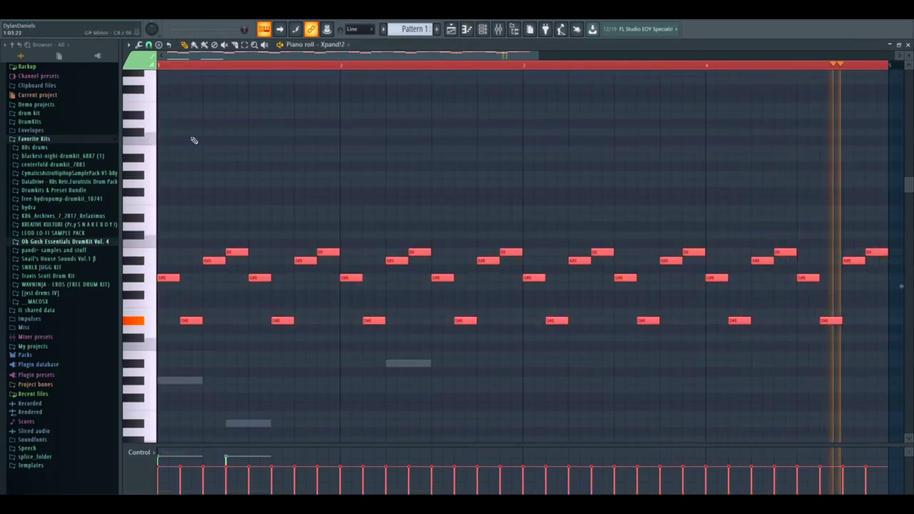
pyautogui.hotkey('alt', 'r')
pyautogui.moveTo(434, 286); pyautogui.dragTo(433, 280)
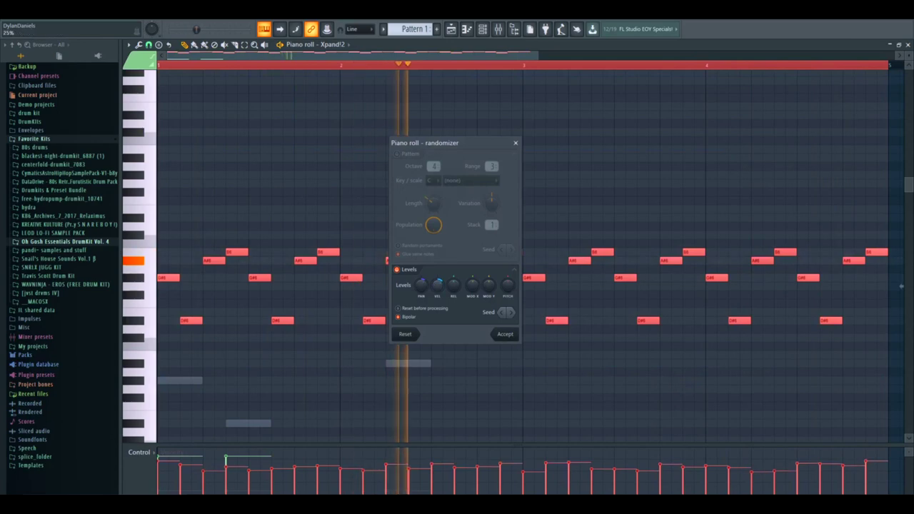
pyautogui.click(505, 333)
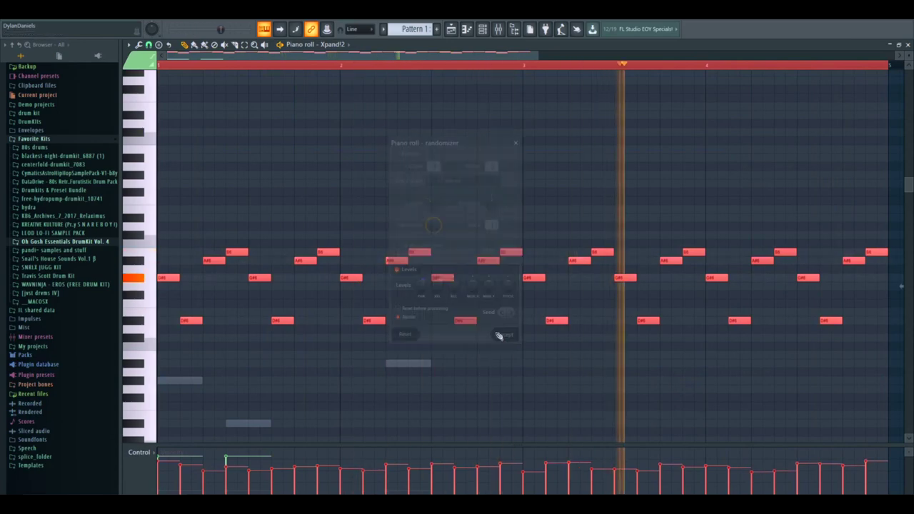
# Add a third Xpand!2 instrument channel and load its Strings preset +02 Big Soft Strings
pyautogui.click(482, 31)
pyautogui.click(349, 185)
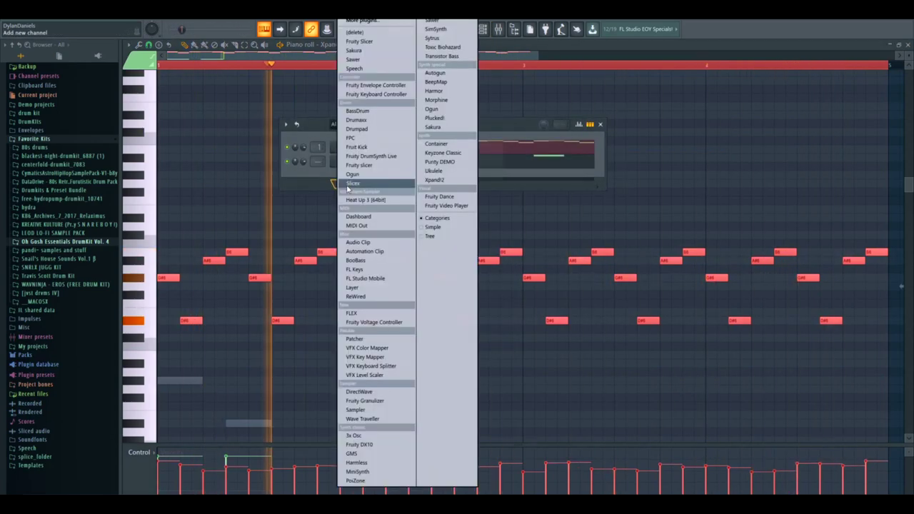
pyautogui.click(432, 183)
pyautogui.moveTo(371, 150); pyautogui.dragTo(462, 106)
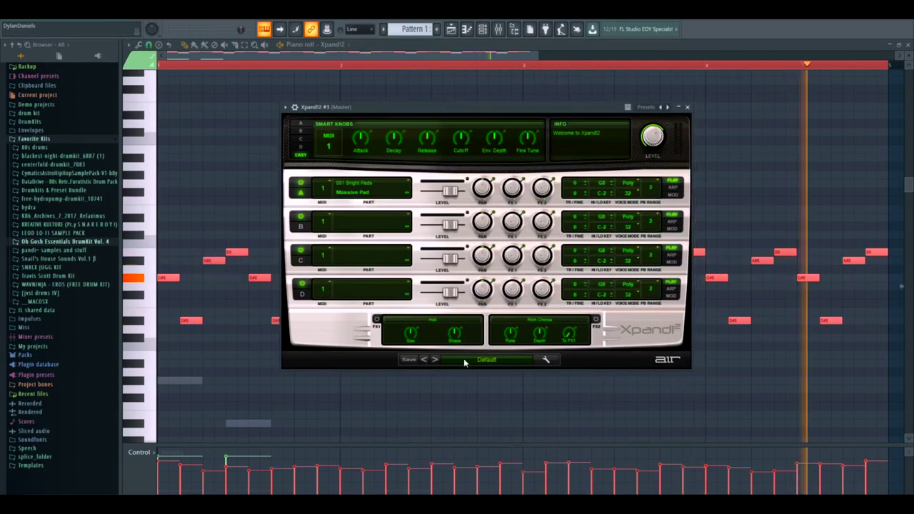
pyautogui.click(464, 358)
pyautogui.moveTo(469, 400)
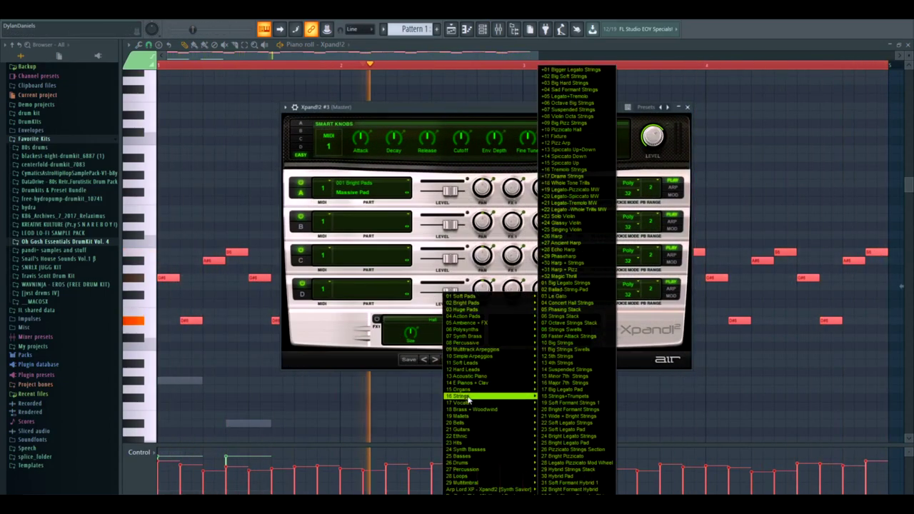
pyautogui.click(594, 83)
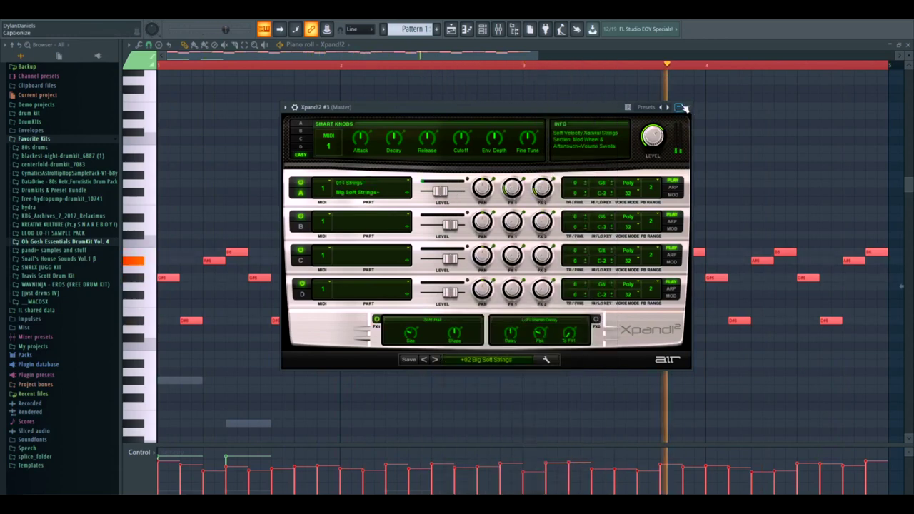
pyautogui.click(684, 107)
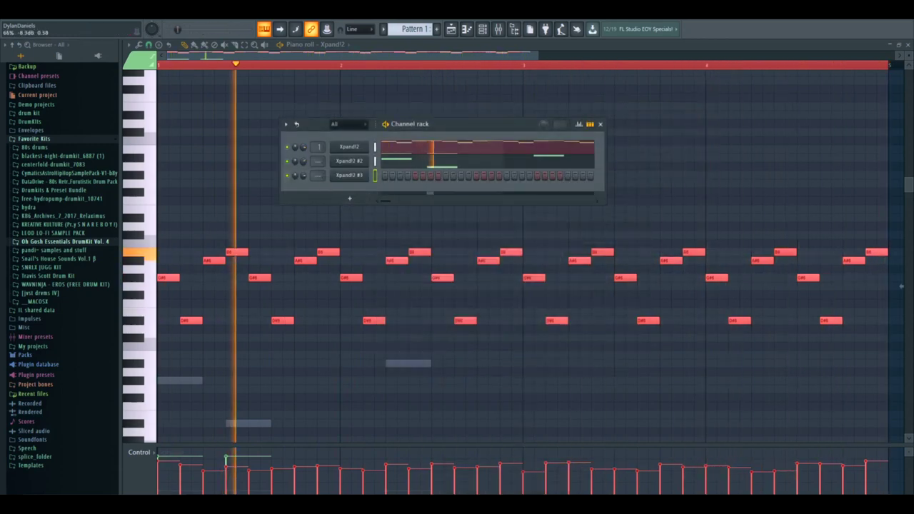
# In the third Xpand!2 channel's piano roll, draw a one-bar B4 note from bar 1 and a one-bar A#4 note from step 14
pyautogui.rightClick(354, 179)
pyautogui.click(392, 177)
pyautogui.press('space')
pyautogui.moveTo(243, 342); pyautogui.dragTo(138, 364)
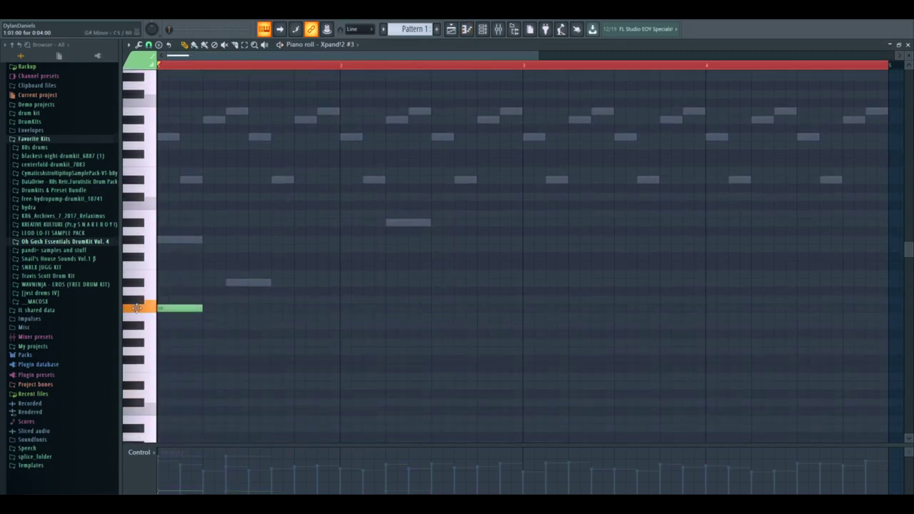
pyautogui.press('space')
pyautogui.moveTo(204, 319); pyautogui.dragTo(347, 325)
pyautogui.click(306, 326)
pyautogui.press('space')
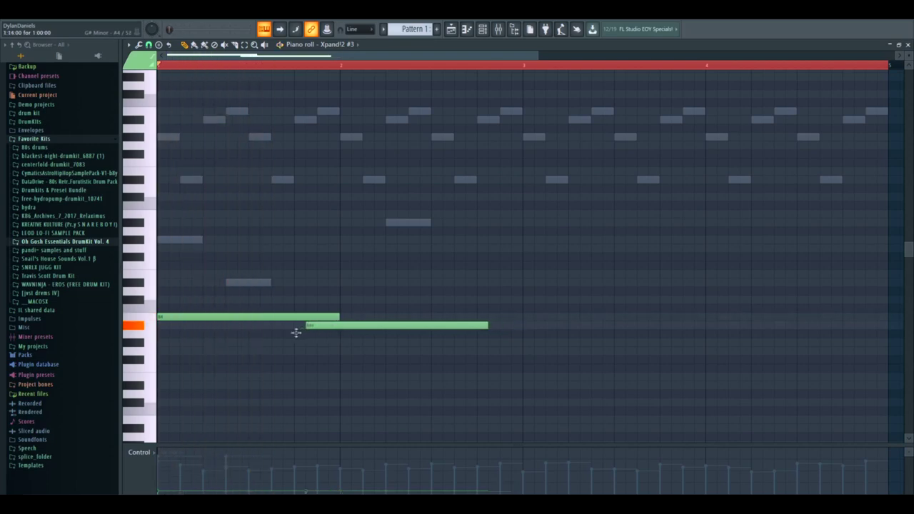
# Shorten the first string note to three beats and make the A#4 note run from its end to the start of bar 3
pyautogui.press('space')
pyautogui.moveTo(327, 317); pyautogui.dragTo(281, 319)
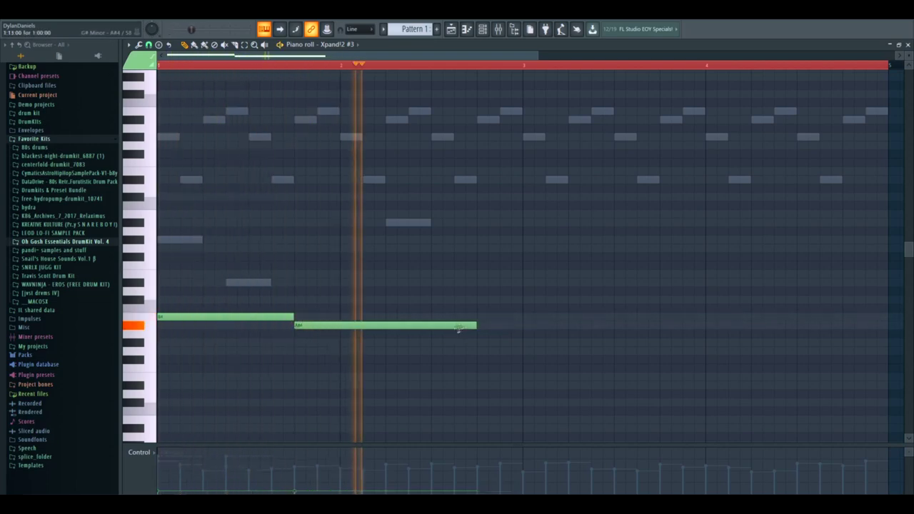
pyautogui.moveTo(505, 327); pyautogui.dragTo(521, 327)
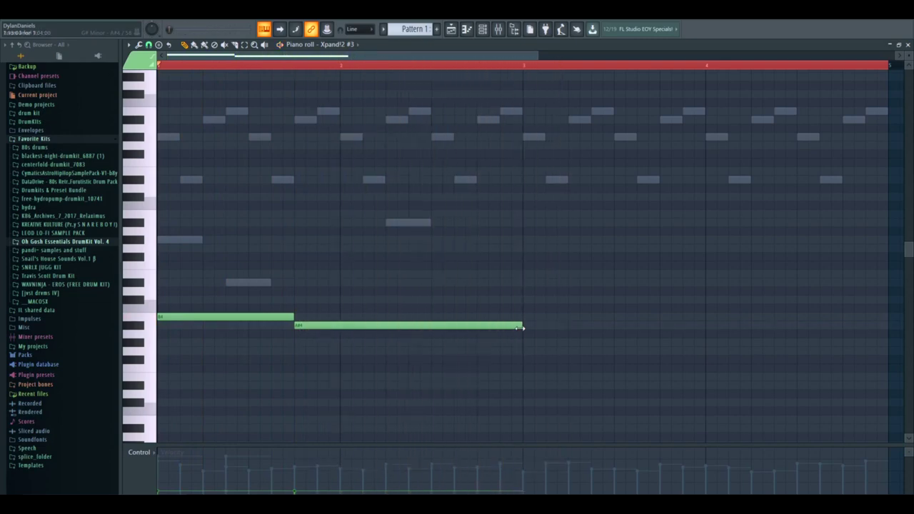
# Transpose both string notes down one octave, and move the first to D#4 and the second to G#3
pyautogui.hotkey('ctrl', 'a')
pyautogui.hotkey('ctrl', 'Down')
pyautogui.press('space')
pyautogui.press('space')
pyautogui.moveTo(217, 386); pyautogui.dragTo(197, 374)
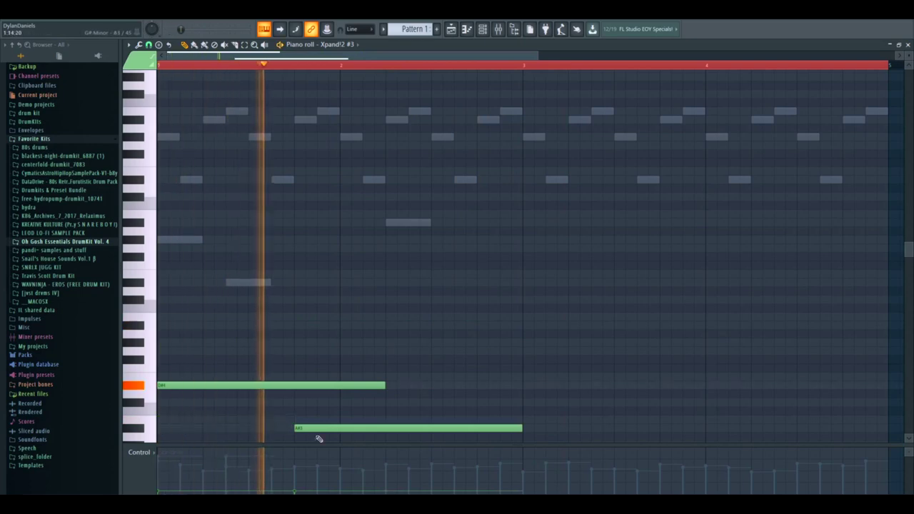
pyautogui.moveTo(365, 429)
pyautogui.mouseDown()
pyautogui.moveTo(367, 444)
pyautogui.moveTo(367, 434)
pyautogui.mouseUp()
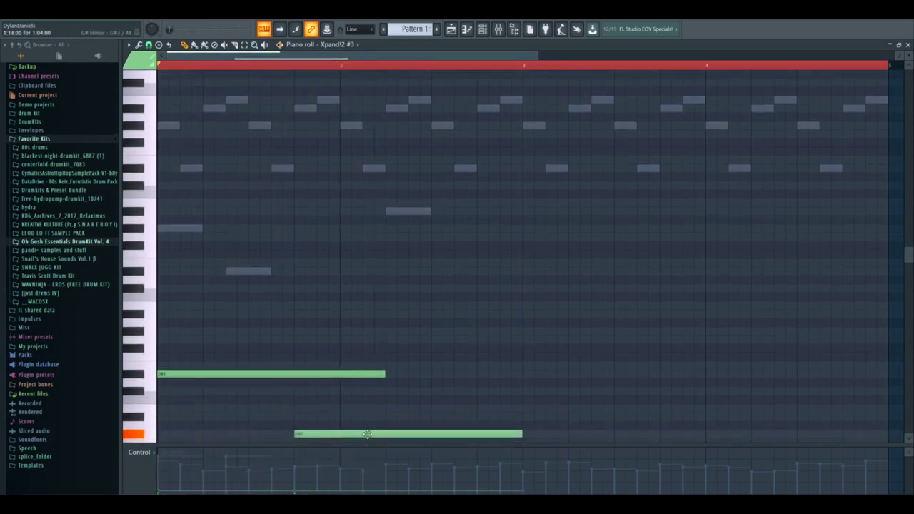
pyautogui.press('space')
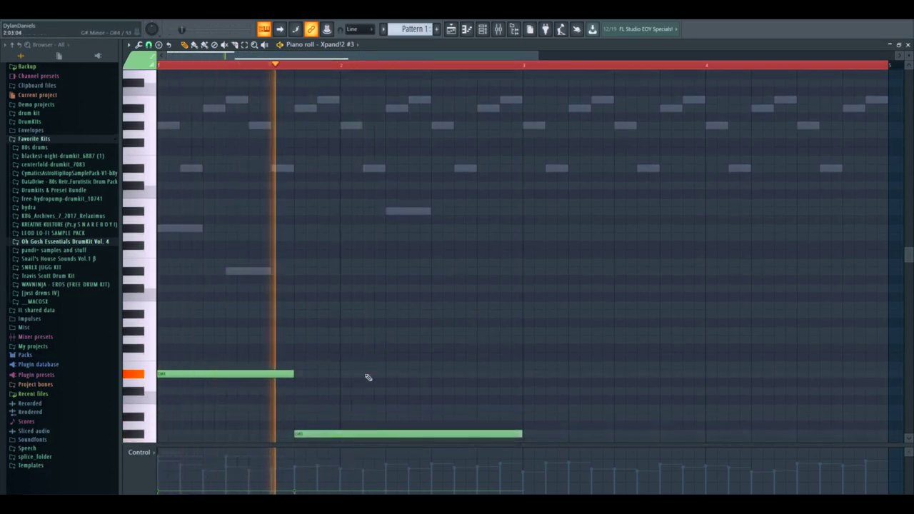
# Extend the G#3 string note to the start of bar 4
pyautogui.scroll(-3, 523, 382)
pyautogui.press('space')
pyautogui.moveTo(518, 384)
pyautogui.mouseDown()
pyautogui.moveTo(524, 390)
pyautogui.moveTo(516, 390)
pyautogui.mouseUp()
pyautogui.press('space')
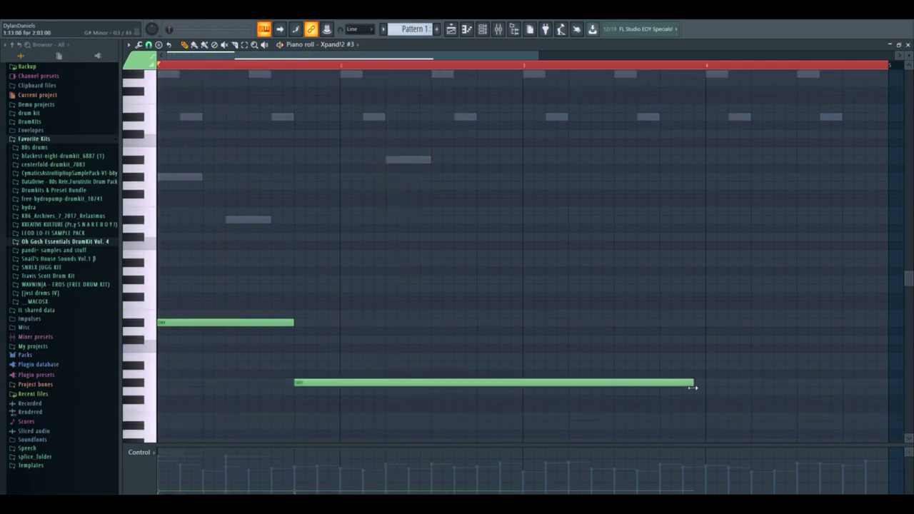
# Try both string notes one octave lower in playback, return them to their octave, and show the channel rack
pyautogui.hotkey('ctrl', 'a')
pyautogui.press('space')
pyautogui.scroll(6, 710, 388)
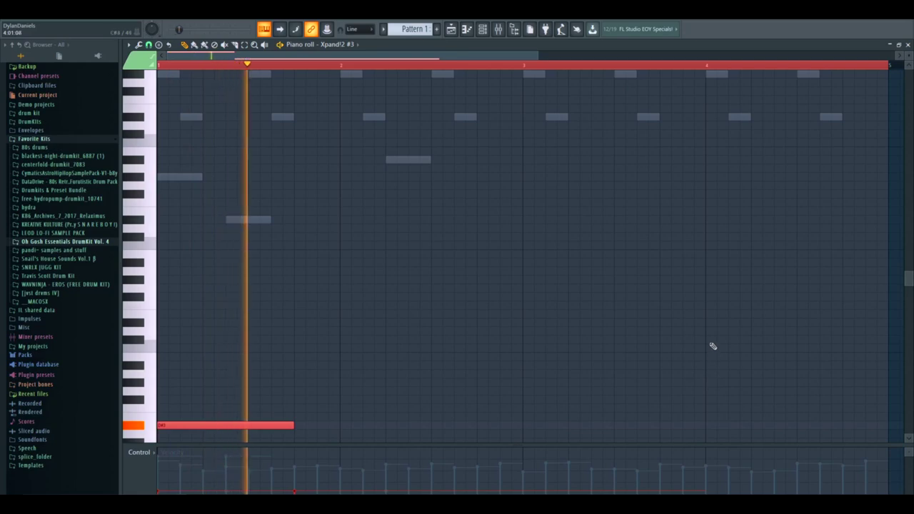
pyautogui.scroll(-4, 711, 343)
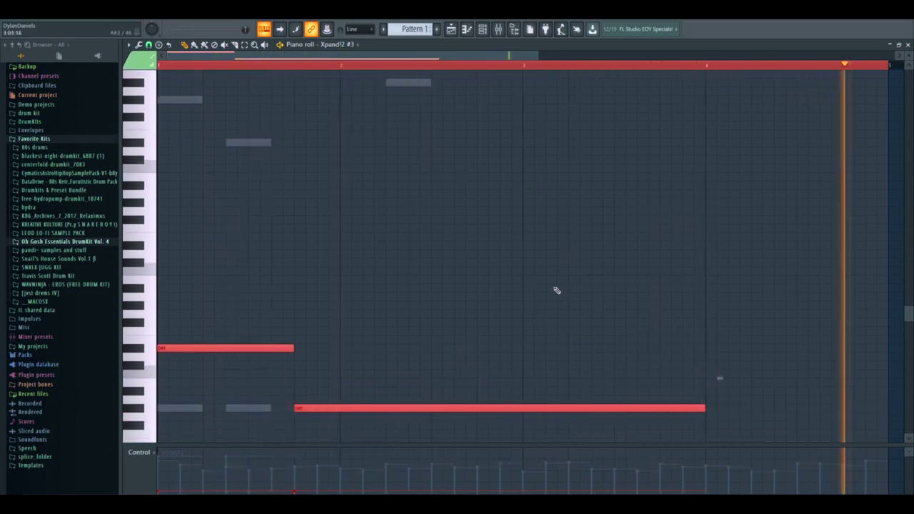
pyautogui.scroll(-4, 555, 290)
pyautogui.scroll(-4, 556, 290)
pyautogui.press('space')
pyautogui.scroll(4, 500, 257)
pyautogui.press('space')
pyautogui.press('F6')
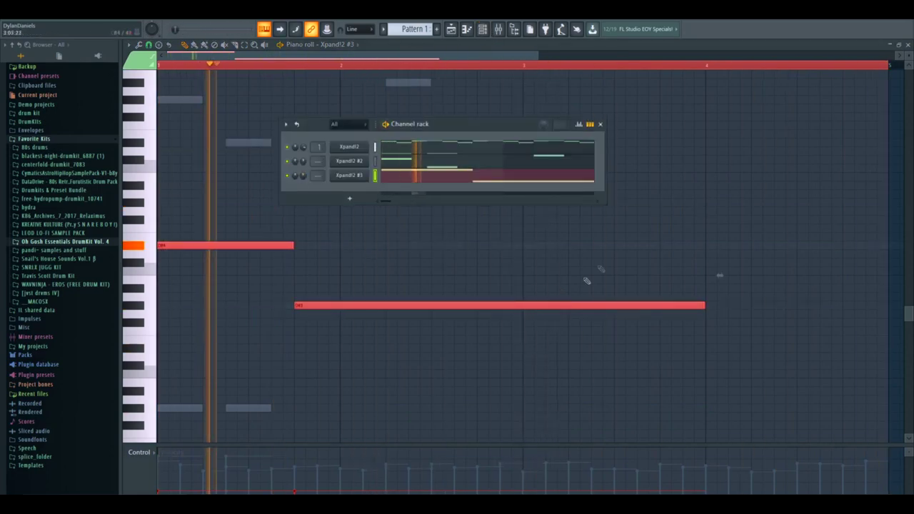
# Extend the long G#3 string note to the start of bar 5
pyautogui.click(612, 255)
pyautogui.rightClick(612, 255)
pyautogui.moveTo(705, 304); pyautogui.dragTo(883, 305)
# Check the Xpand!2 #2 notes in the piano roll, and open the Xpand!2 part at its low notes
pyautogui.click(480, 31)
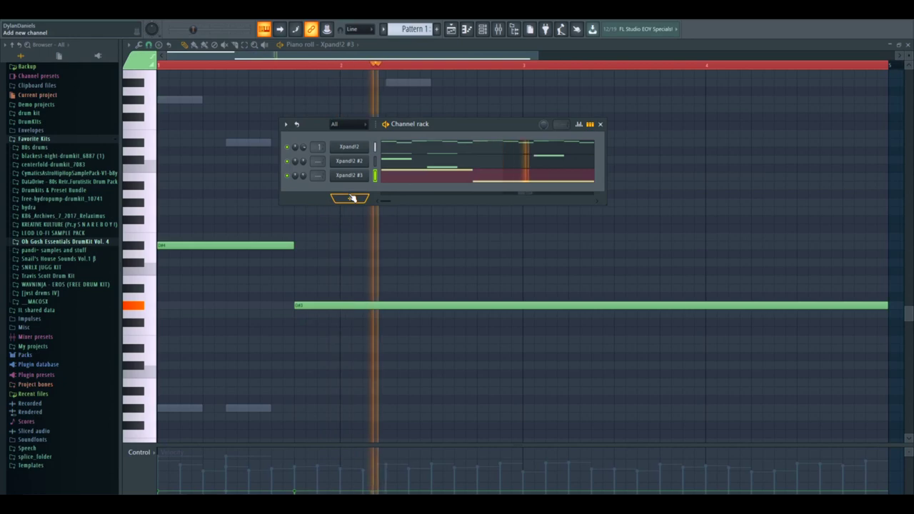
pyautogui.rightClick(360, 161)
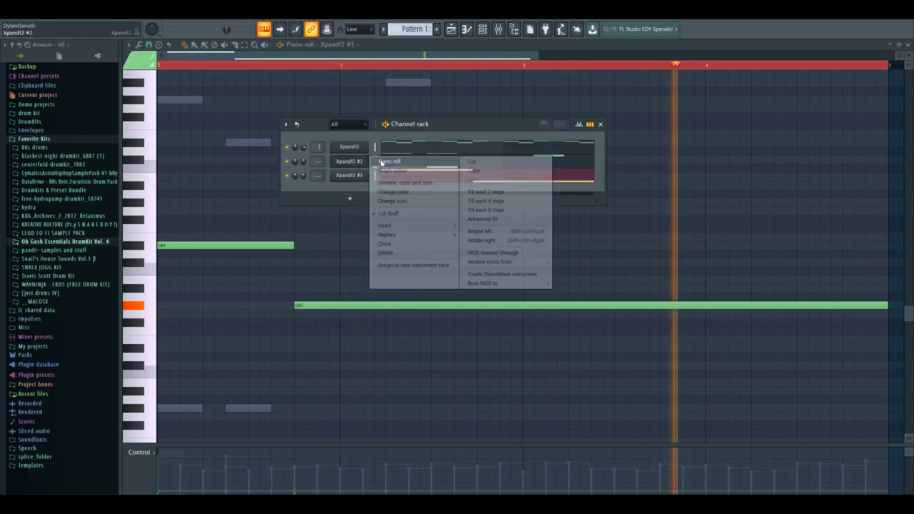
pyautogui.click(394, 202)
pyautogui.scroll(6, 435, 152)
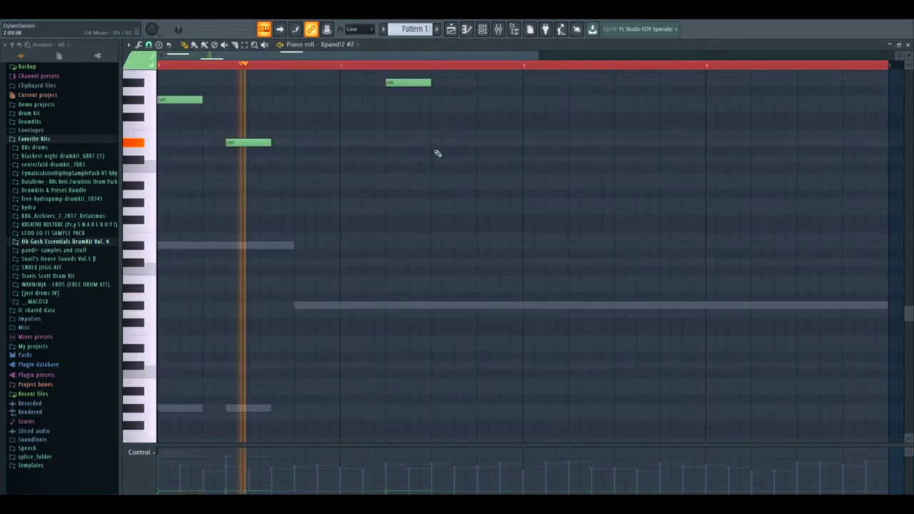
pyautogui.click(483, 28)
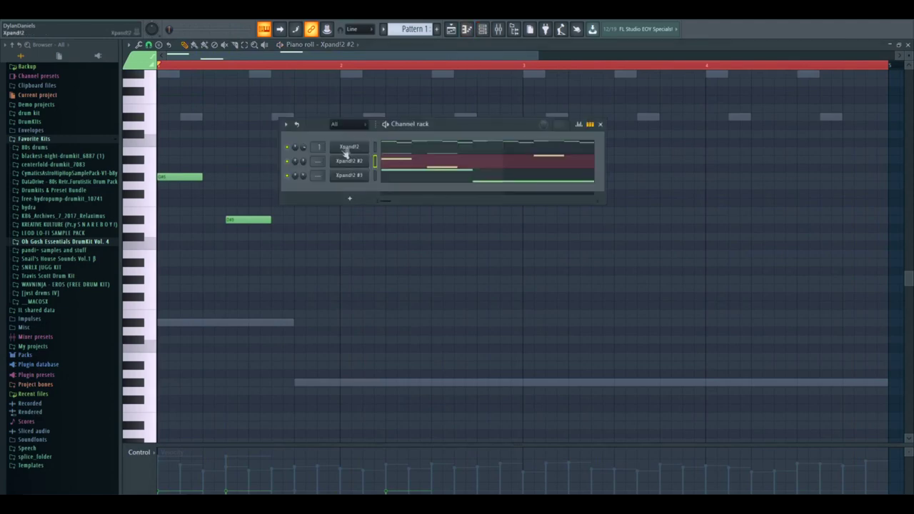
pyautogui.rightClick(343, 150)
pyautogui.click(386, 147)
pyautogui.scroll(-5, 351, 292)
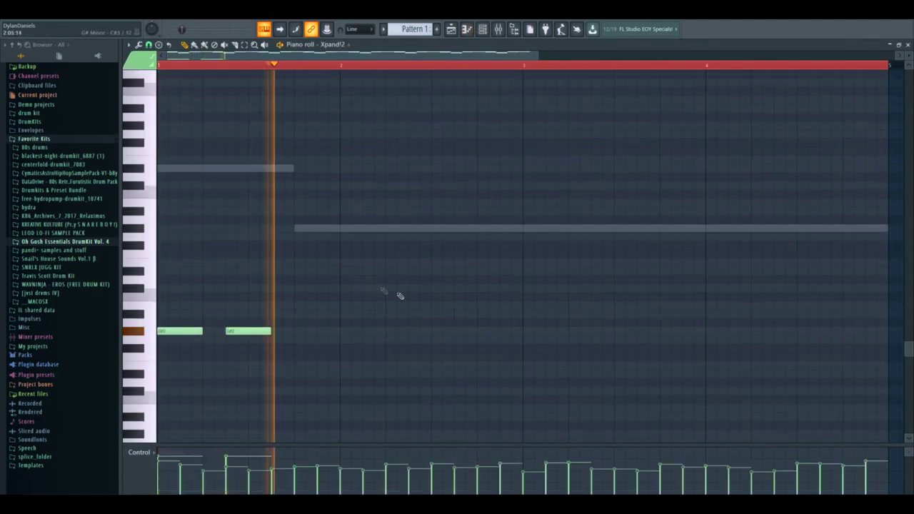
# Try extra low G#2 notes in bars 2 and 4 of the Xpand!2 part during playback
pyautogui.click(394, 331)
pyautogui.press('space')
pyautogui.rightClick(402, 332)
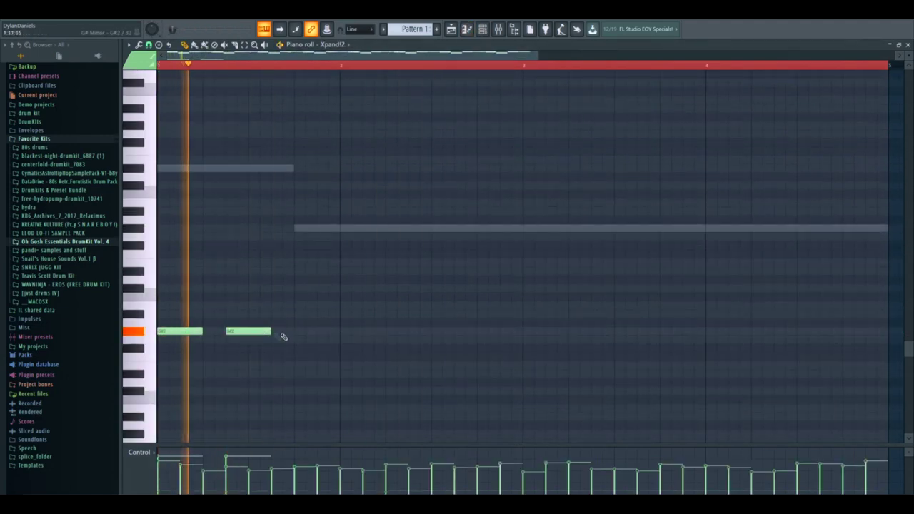
pyautogui.click(366, 331)
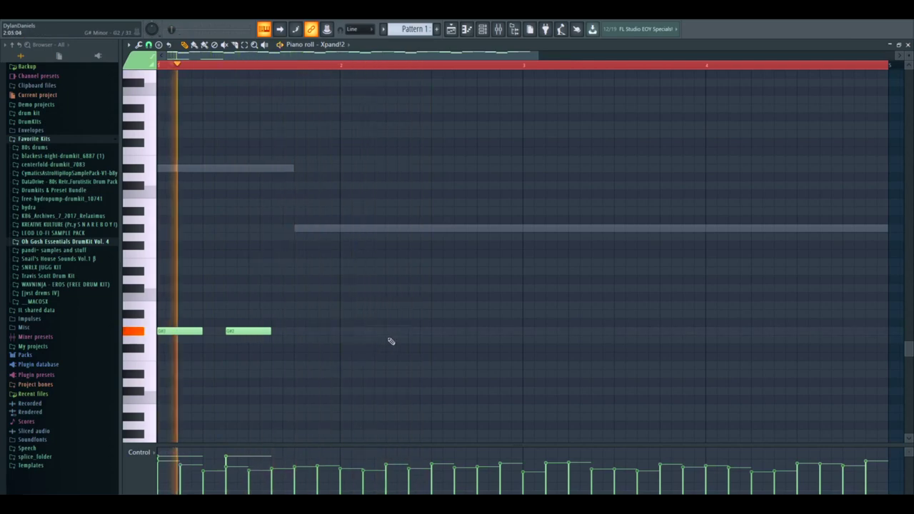
pyautogui.click(387, 331)
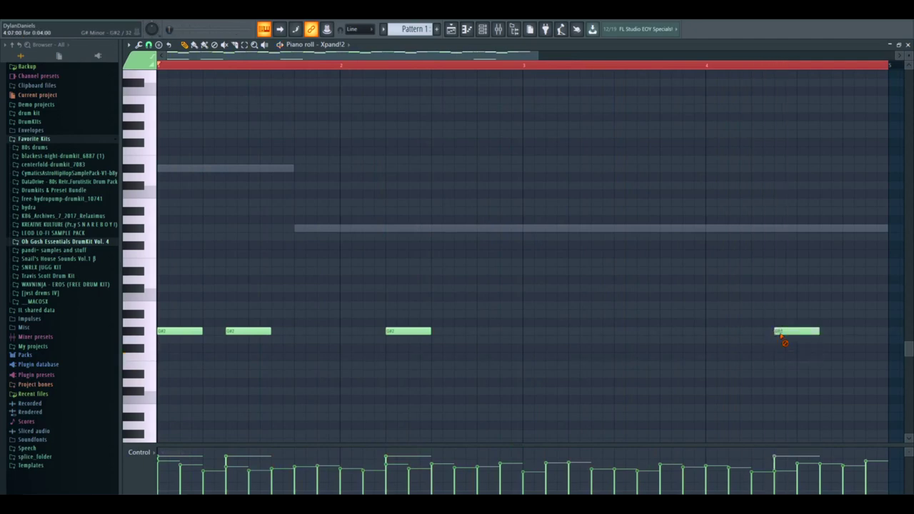
pyautogui.rightClick(417, 331)
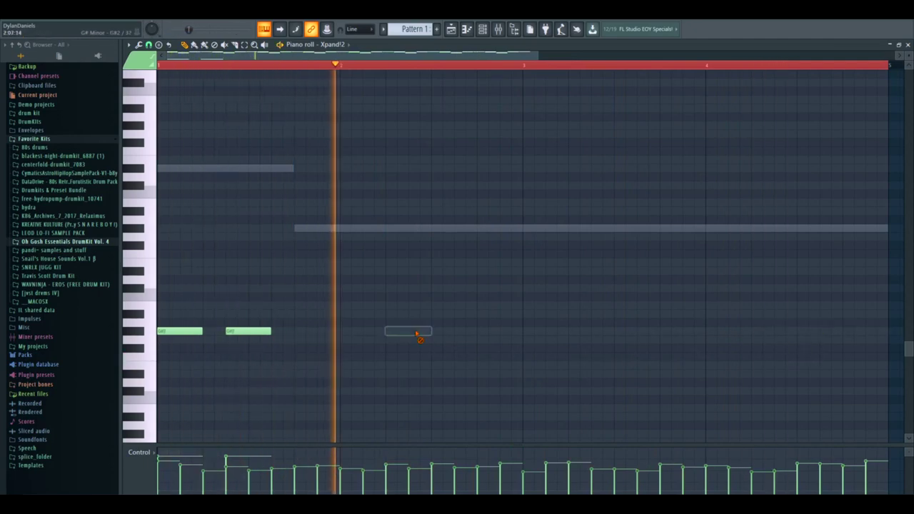
# Add a Sawer instrument as a new channel in the channel rack
pyautogui.click(484, 29)
pyautogui.click(349, 198)
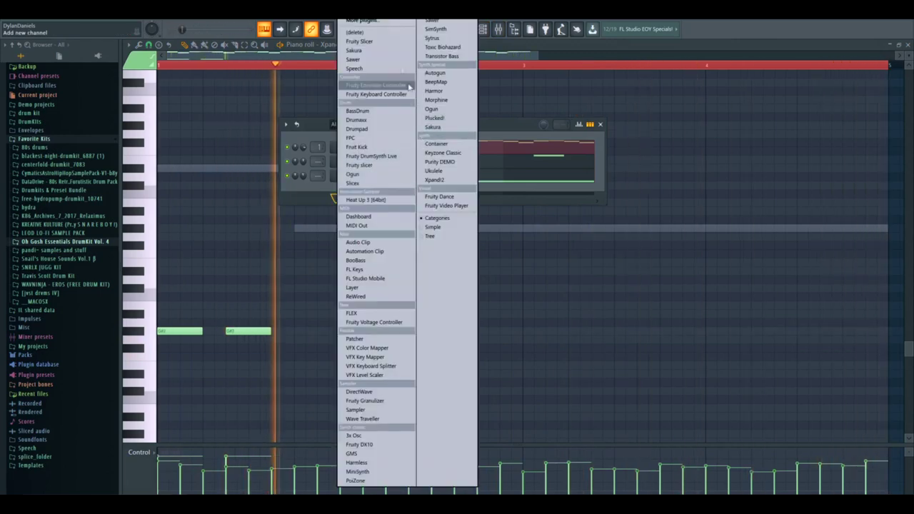
pyautogui.click(443, 29)
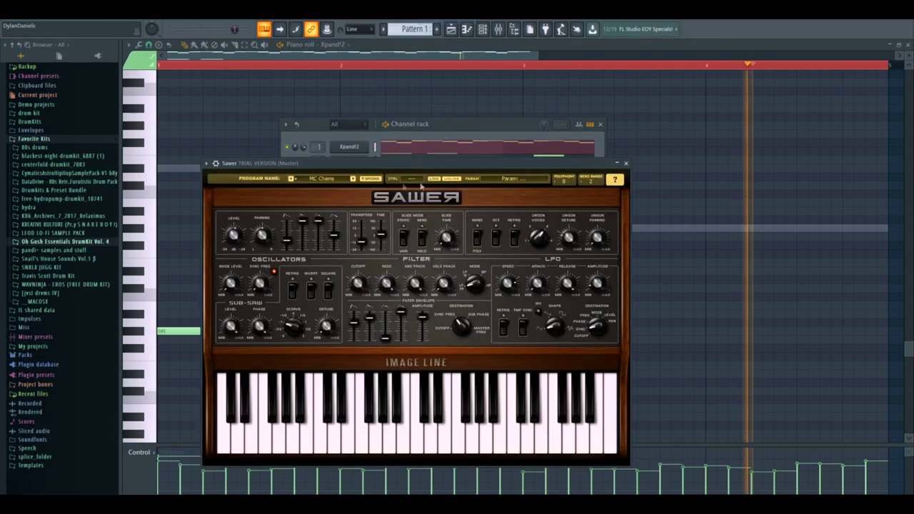
# Switch Sawer to the Bass bank in its presets library, look through the programs, and close the plugin
pyautogui.click(326, 182)
pyautogui.click(350, 258)
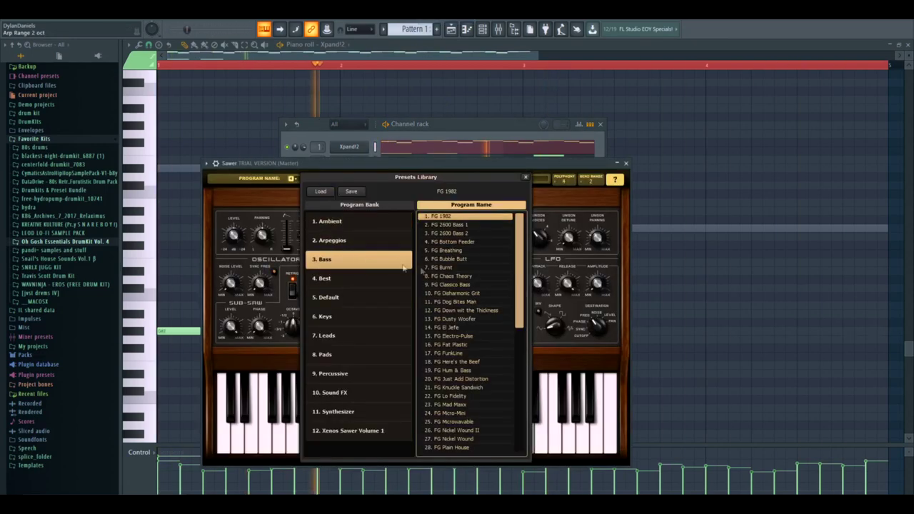
pyautogui.moveTo(523, 267); pyautogui.dragTo(512, 405)
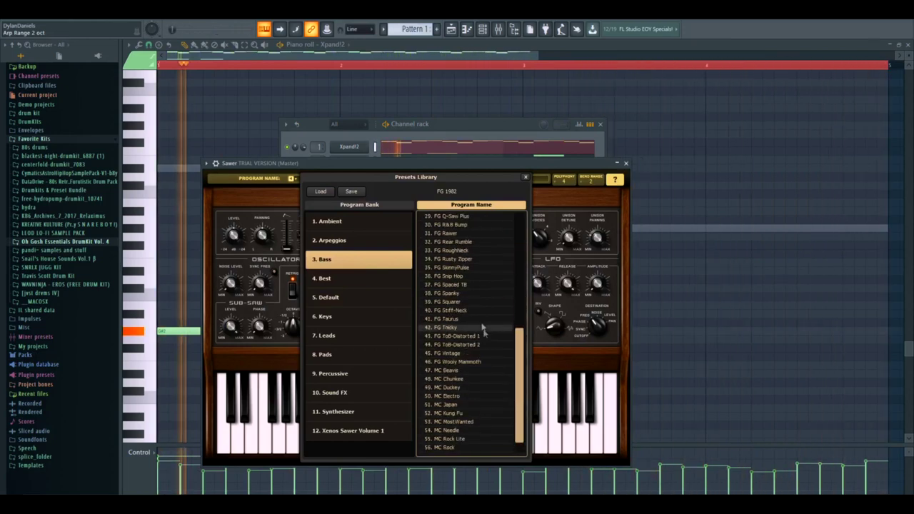
pyautogui.scroll(6, 472, 267)
pyautogui.scroll(1, 483, 294)
pyautogui.click(626, 163)
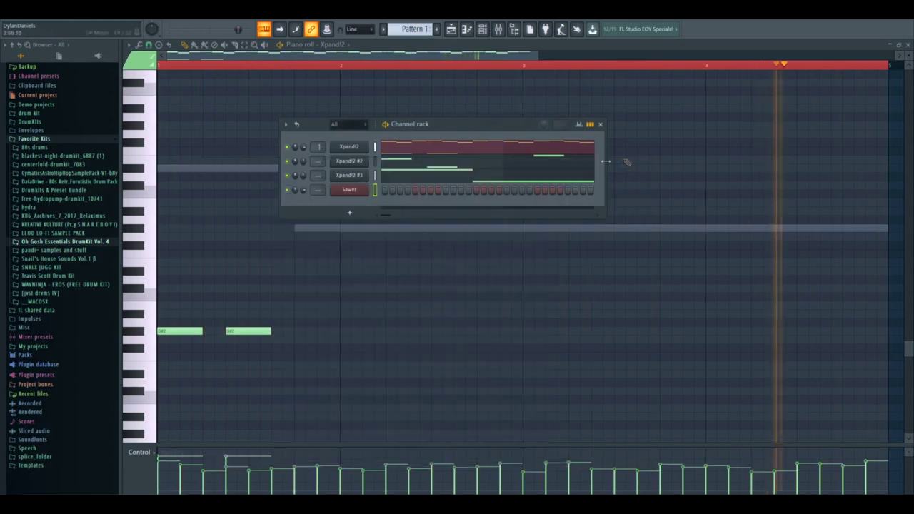
# Open Sawer's piano roll, add a G#5 note at the start of bar 1, and lower its velocity after listening
pyautogui.rightClick(365, 202)
pyautogui.click(377, 192)
pyautogui.click(176, 340)
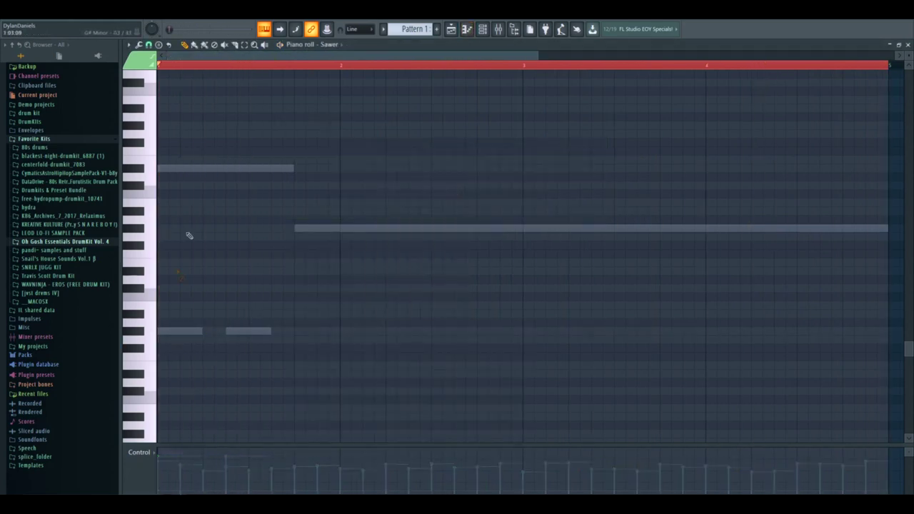
pyautogui.scroll(5, 179, 275)
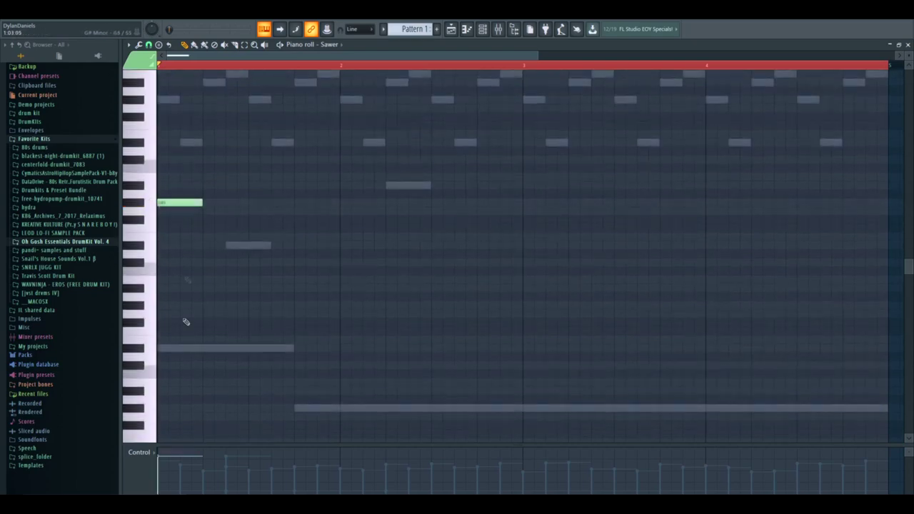
pyautogui.press('space')
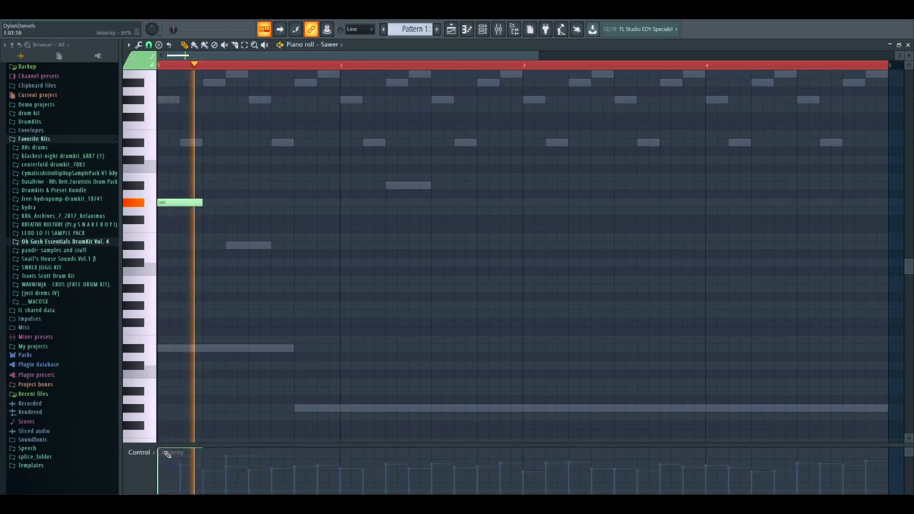
pyautogui.press('space')
pyautogui.press('space')
pyautogui.moveTo(166, 469); pyautogui.dragTo(167, 478)
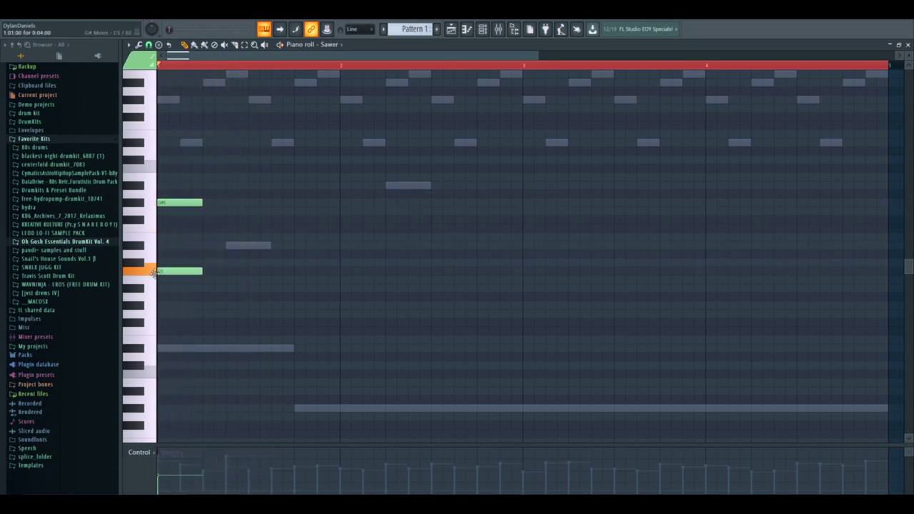
# Transpose Sawer's two short bar 1 notes by octaves during playback, settle on G#4, and raise their velocity slightly
pyautogui.scroll(-3, 180, 283)
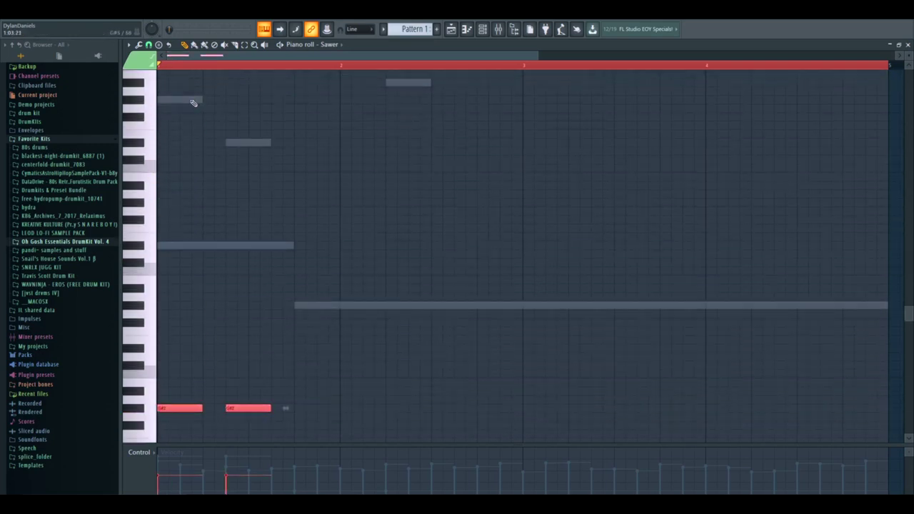
pyautogui.scroll(2, 193, 103)
pyautogui.hotkey('ctrl', 'Up')
pyautogui.press('space')
pyautogui.hotkey('ctrl', 'Up')
pyautogui.press('space')
pyautogui.press('space')
pyautogui.hotkey('ctrl', 'Up')
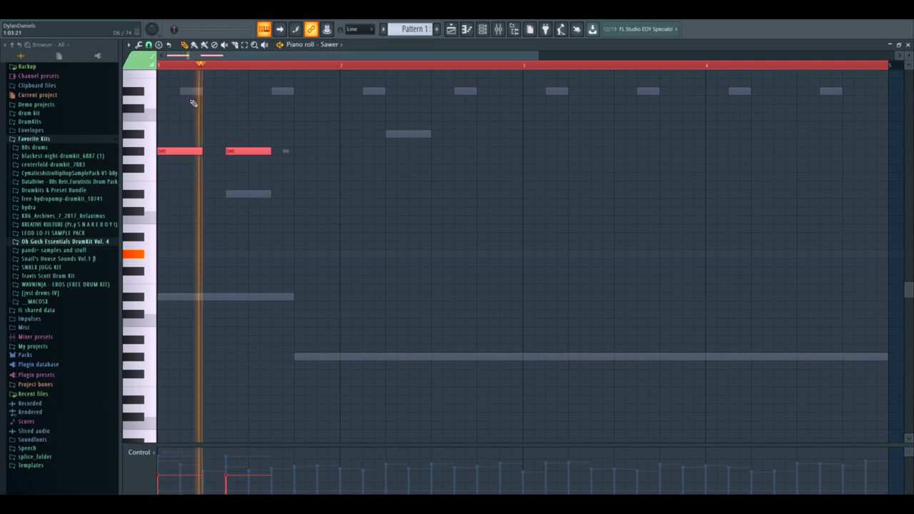
pyautogui.scroll(1, 210, 354)
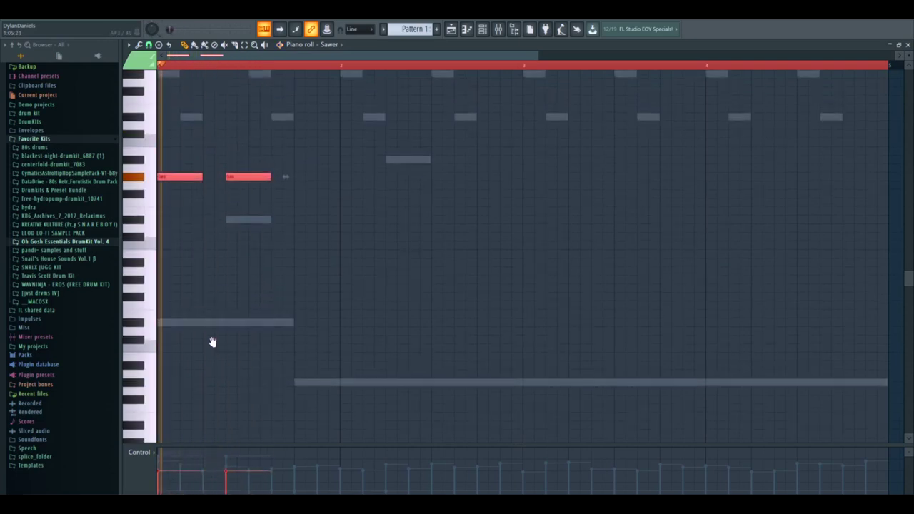
pyautogui.scroll(1, 216, 346)
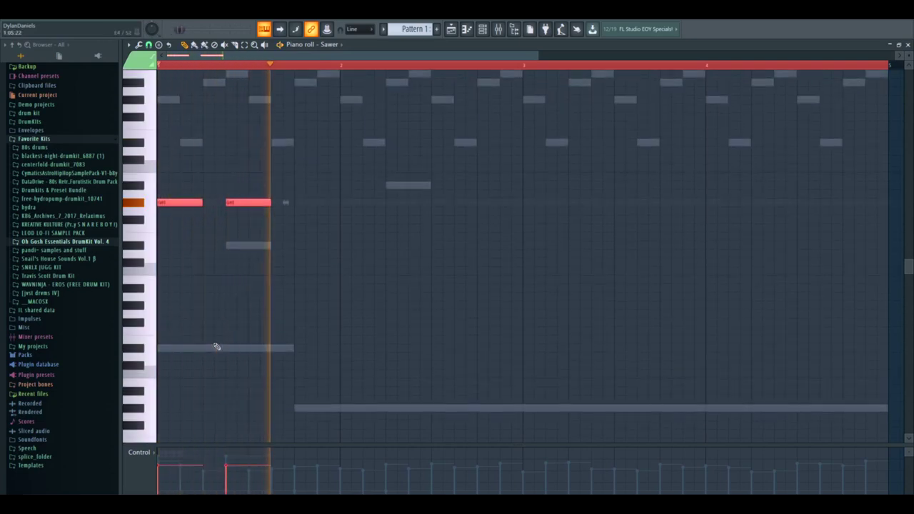
pyautogui.hotkey('ctrl', 'Down')
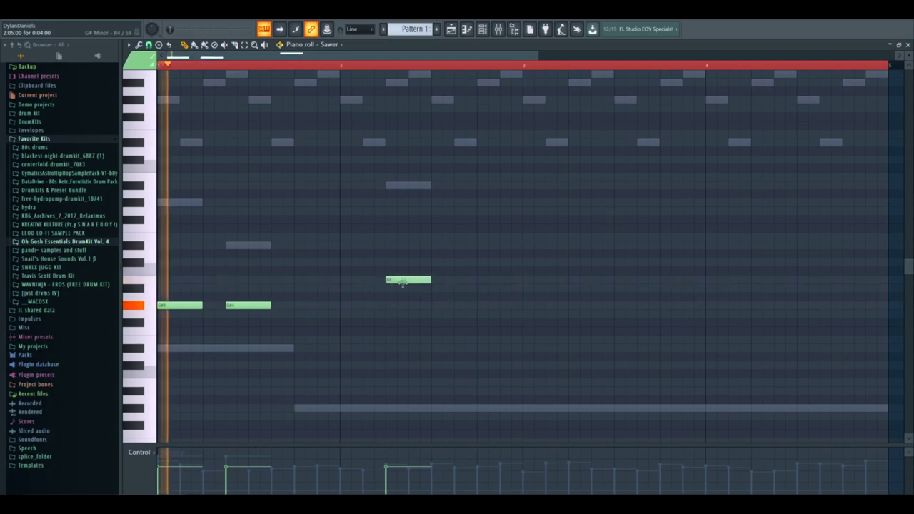
# Place an A#4 note on beat 2 of bar 2, and start a shortened B4 note half a beat before it
pyautogui.moveTo(390, 279); pyautogui.dragTo(355, 279)
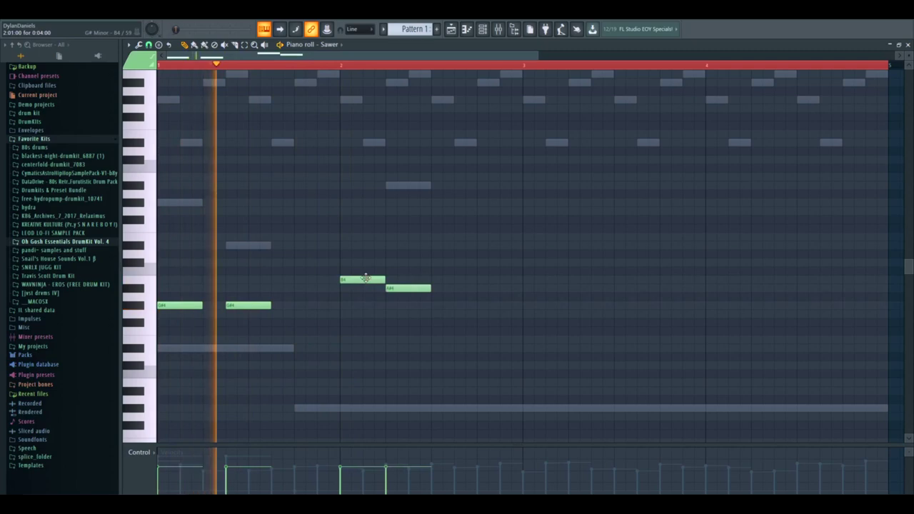
pyautogui.moveTo(343, 279); pyautogui.dragTo(365, 278)
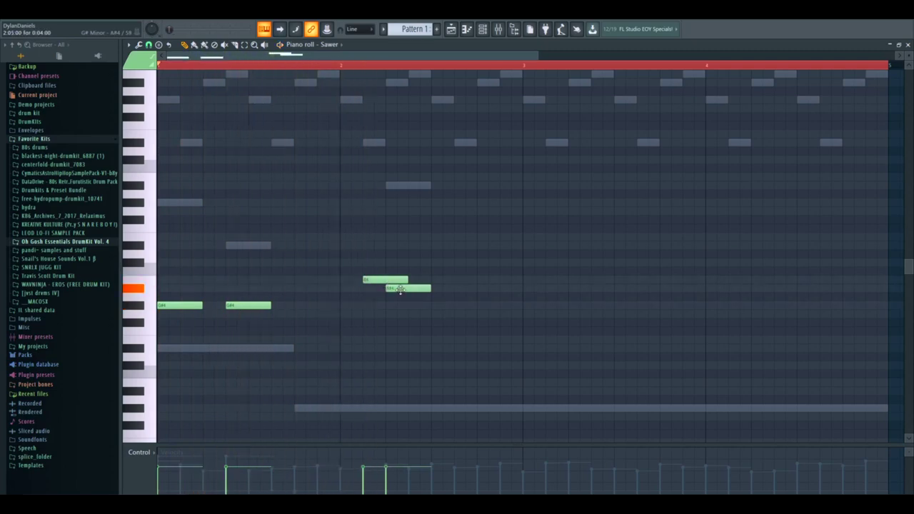
pyautogui.moveTo(417, 288); pyautogui.dragTo(396, 279)
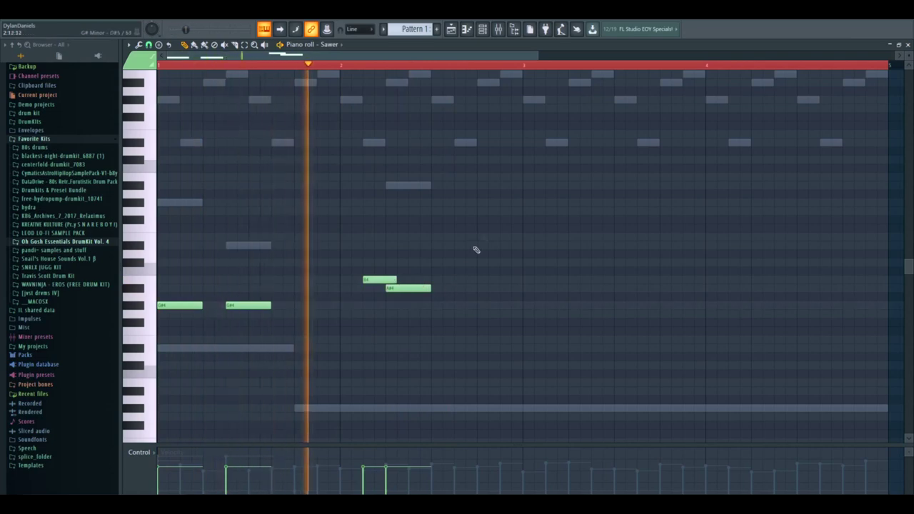
# Try a B4 note halfway through beat 3 of bar 2 in the Sawer part during playback
pyautogui.press('space')
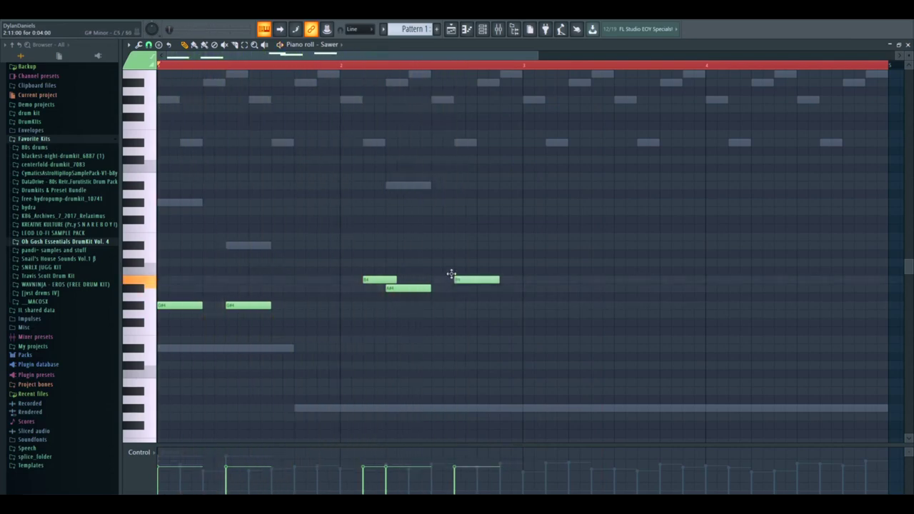
pyautogui.rightClick(472, 279)
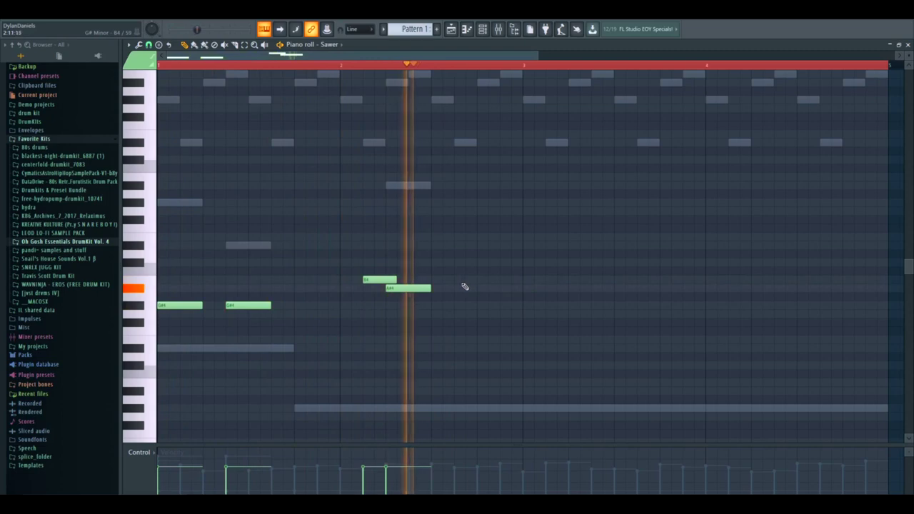
pyautogui.click(476, 280)
pyautogui.moveTo(477, 280); pyautogui.dragTo(459, 280)
pyautogui.press('space')
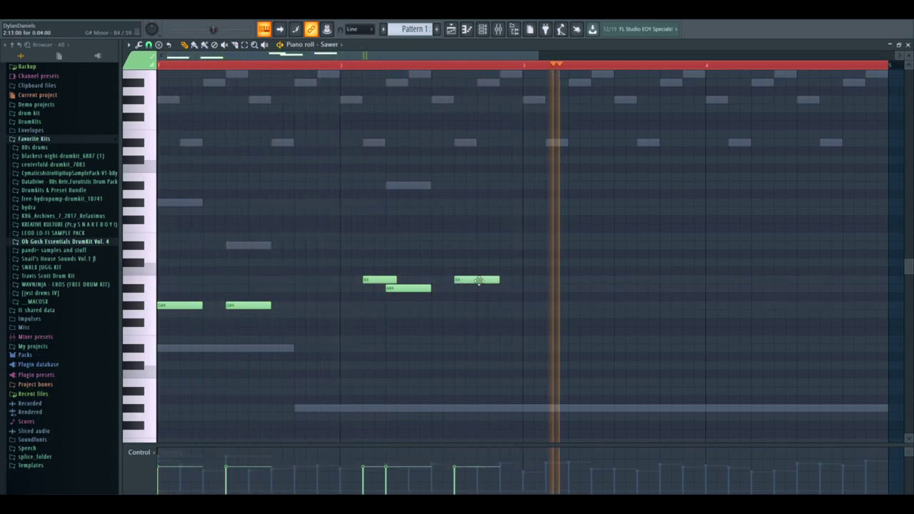
# Add B4 on beat 2 and A#4 halfway through beat 3 of bar 4, and delete the last B4 in bar 2
pyautogui.click(751, 305)
pyautogui.press('space')
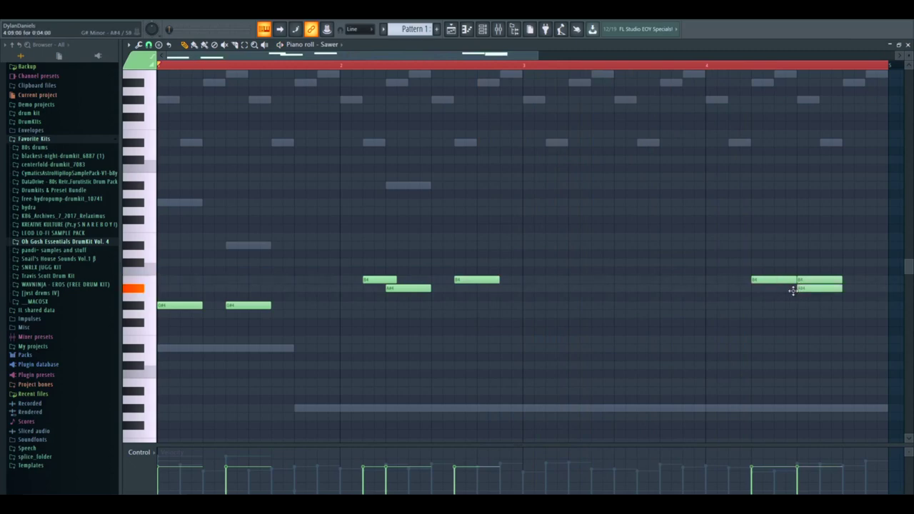
pyautogui.press('space')
pyautogui.rightClick(490, 280)
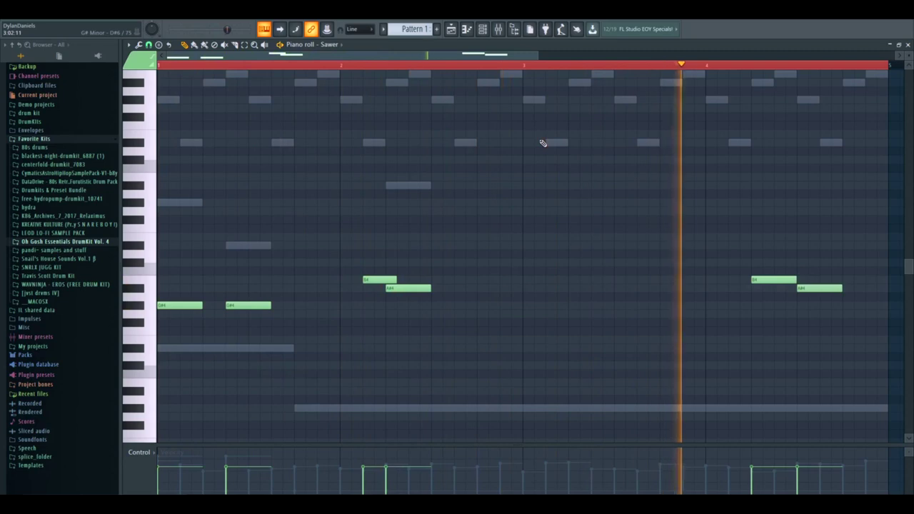
pyautogui.press('space')
pyautogui.press('space')
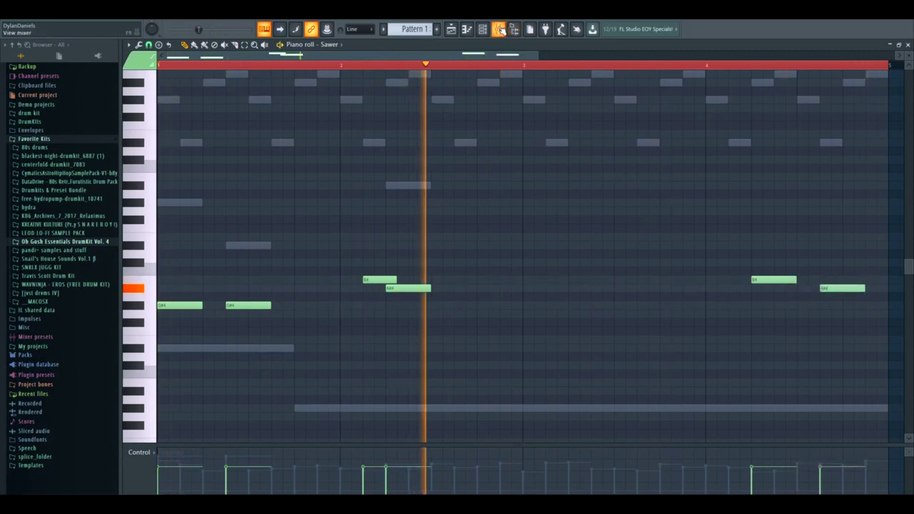
# Route the Xpand!2 #2, Xpand!2 #3 and Sawer channels to mixer inserts 2, 3 and 4
pyautogui.click(498, 28)
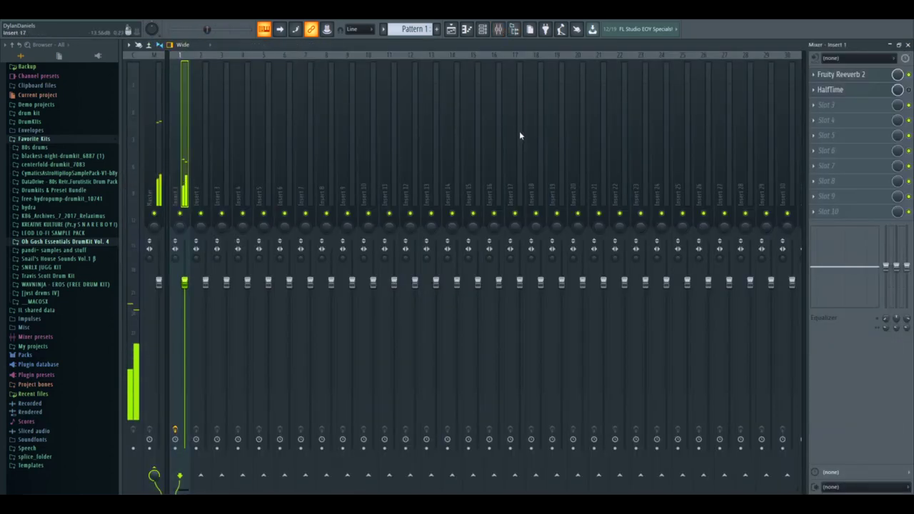
pyautogui.click(484, 29)
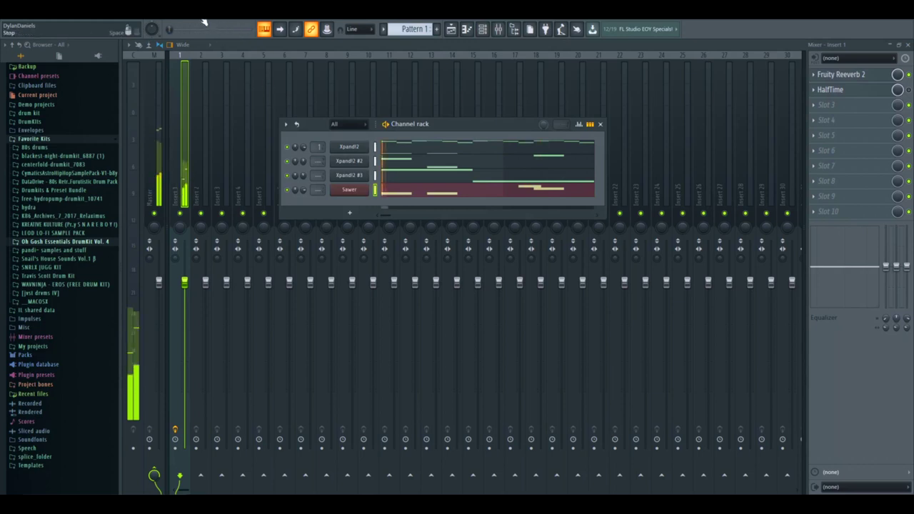
pyautogui.click(200, 153)
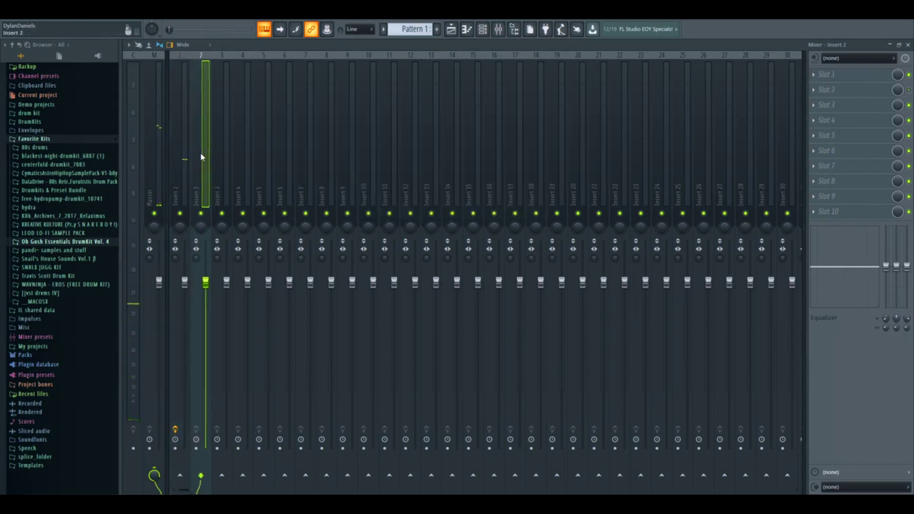
pyautogui.rightClick(200, 152)
pyautogui.click(380, 159)
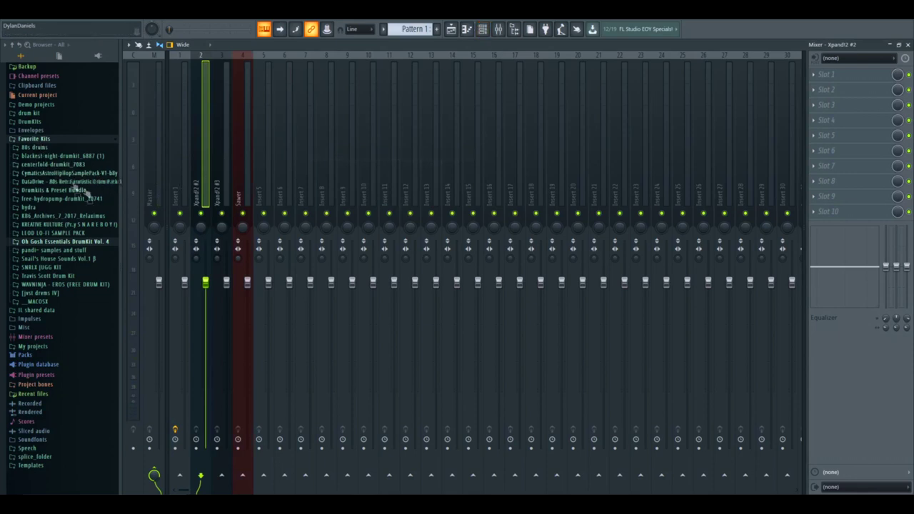
# Show the channel rack and open the Alex Kore - Sounds of Detroit kit in the drum kit folder
pyautogui.click(50, 122)
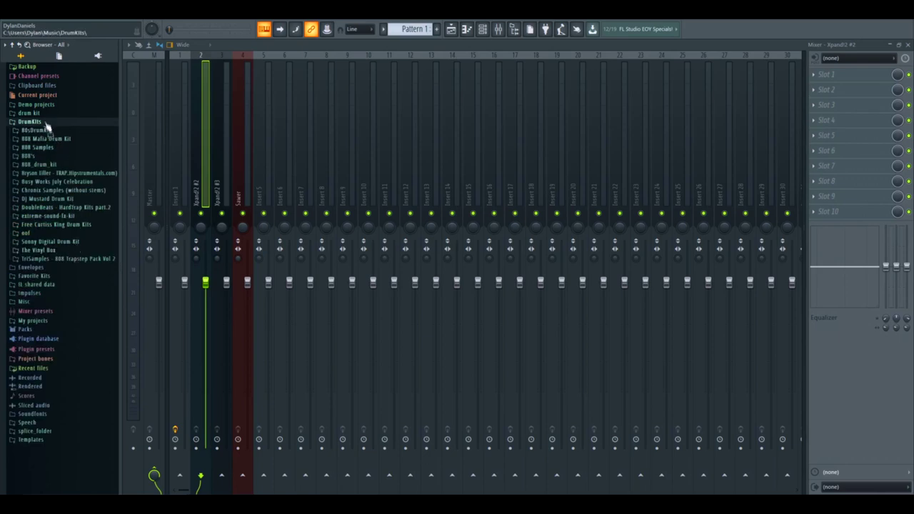
pyautogui.click(49, 114)
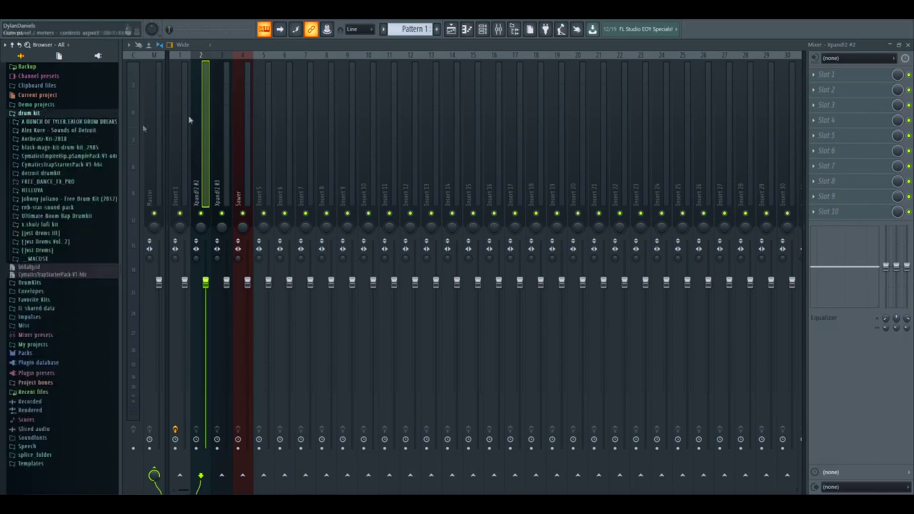
pyautogui.click(482, 29)
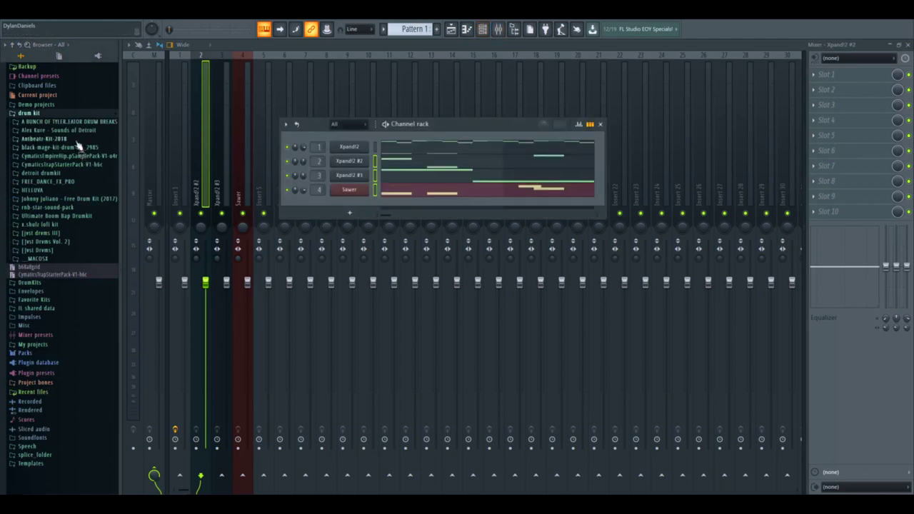
pyautogui.click(75, 132)
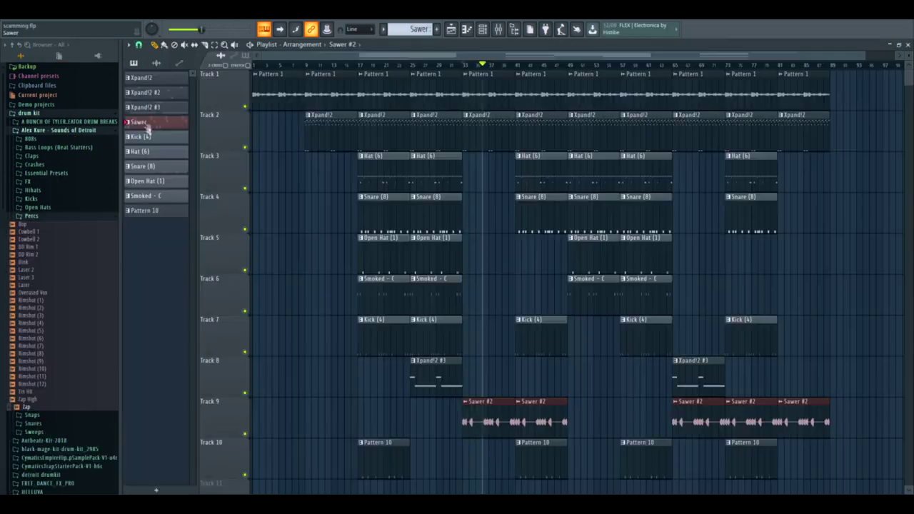
# Isolate tracks 3 to 8 and 10 in the scamming.flp playlist and listen to them from bar 17
pyautogui.press('space')
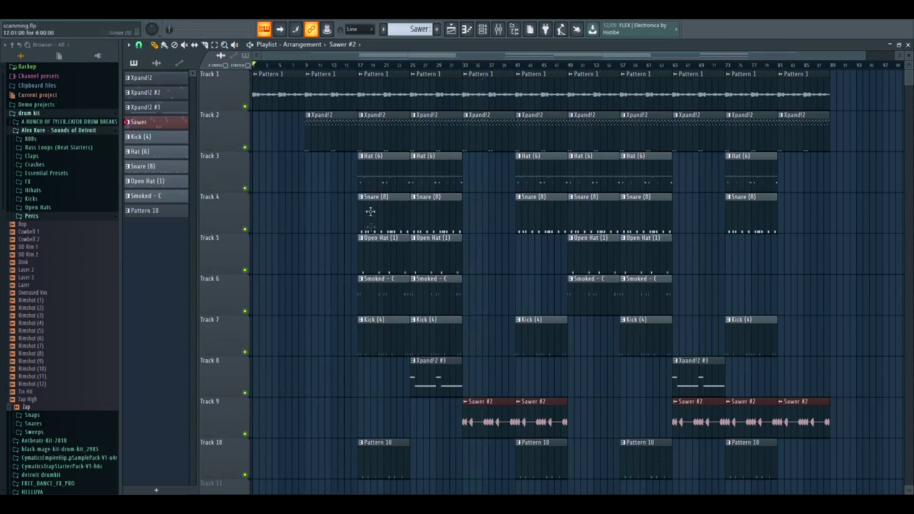
pyautogui.rightClick(248, 190)
pyautogui.click(244, 230)
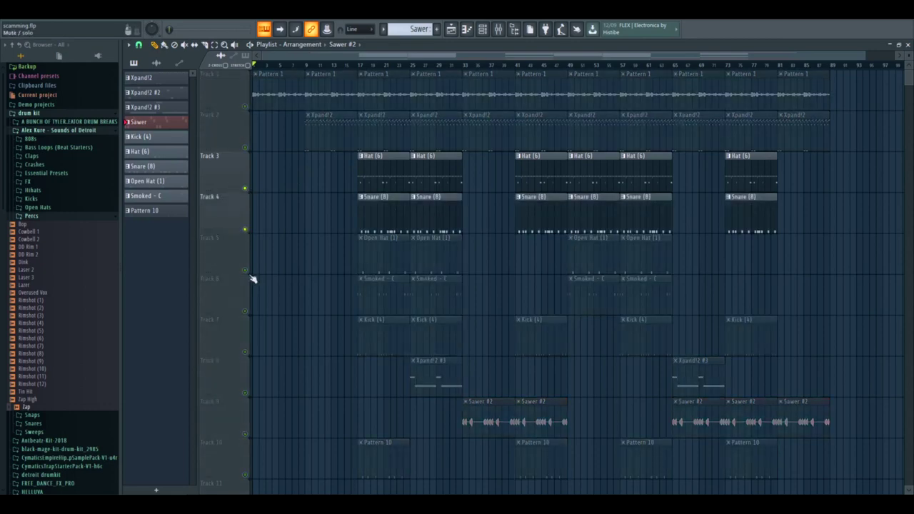
pyautogui.click(244, 270)
pyautogui.click(244, 311)
pyautogui.click(244, 352)
pyautogui.click(245, 393)
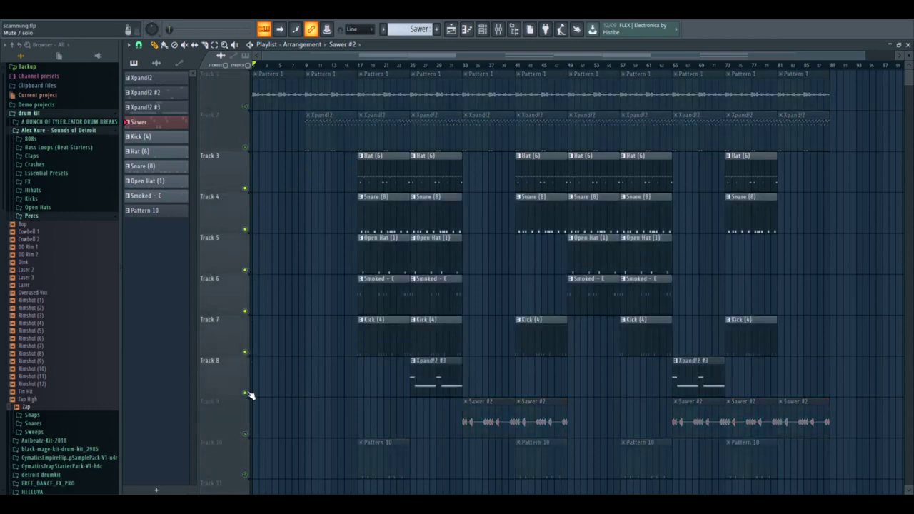
pyautogui.click(245, 475)
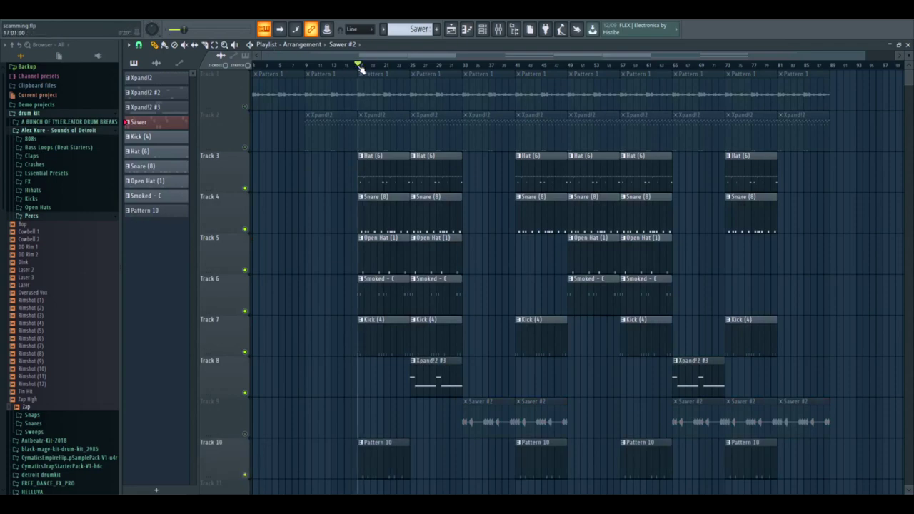
pyautogui.click(193, 22)
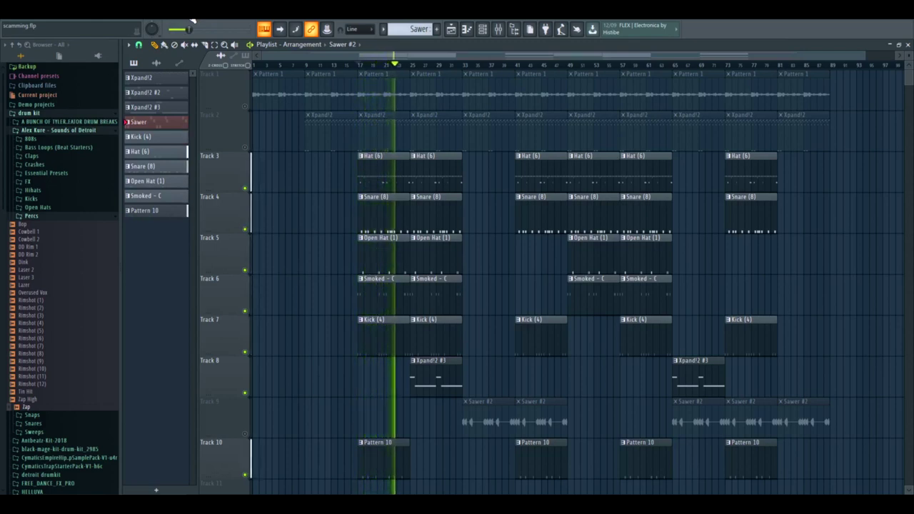
pyautogui.press('space')
# Open the Kick (4) and Hat (6) patterns in the piano roll and play each one
pyautogui.click(166, 138)
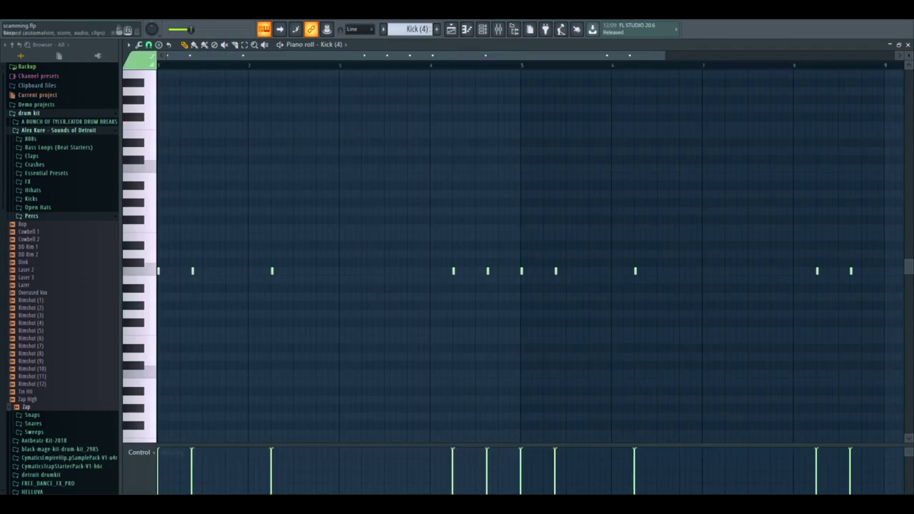
pyautogui.press('space')
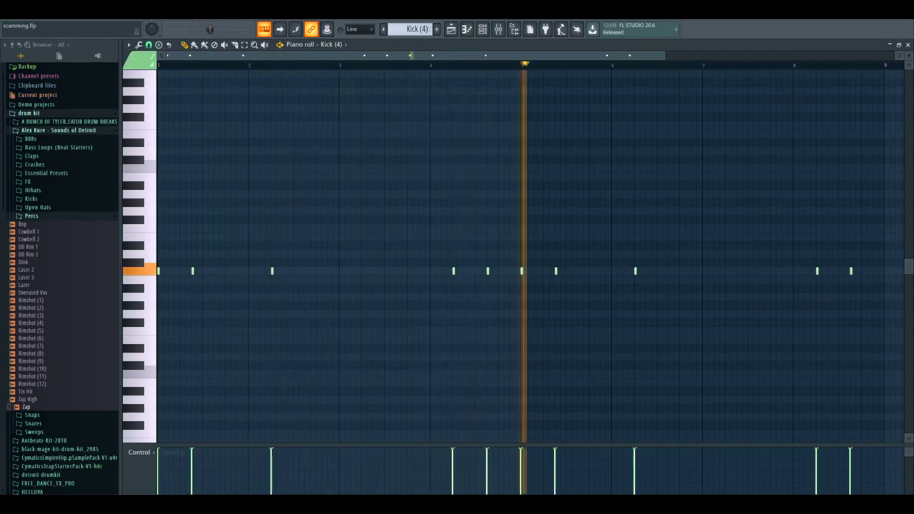
pyautogui.click(450, 28)
pyautogui.click(167, 152)
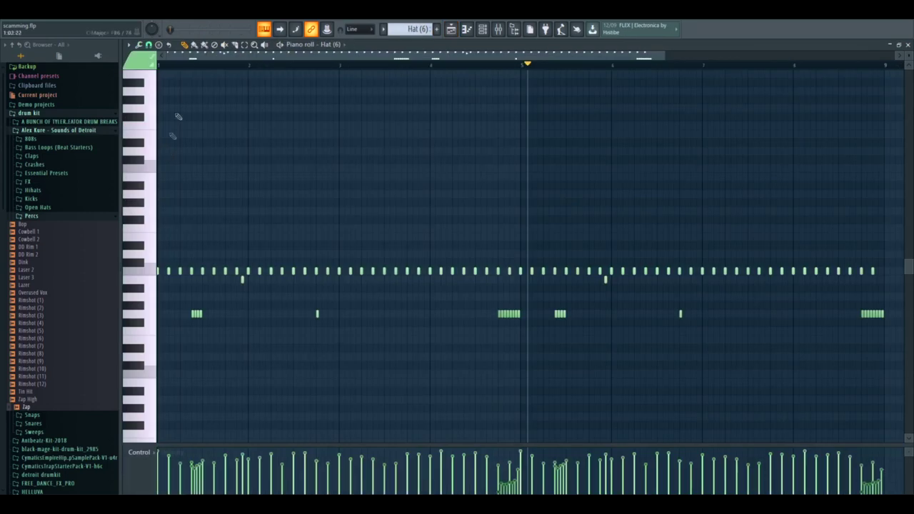
pyautogui.press('space')
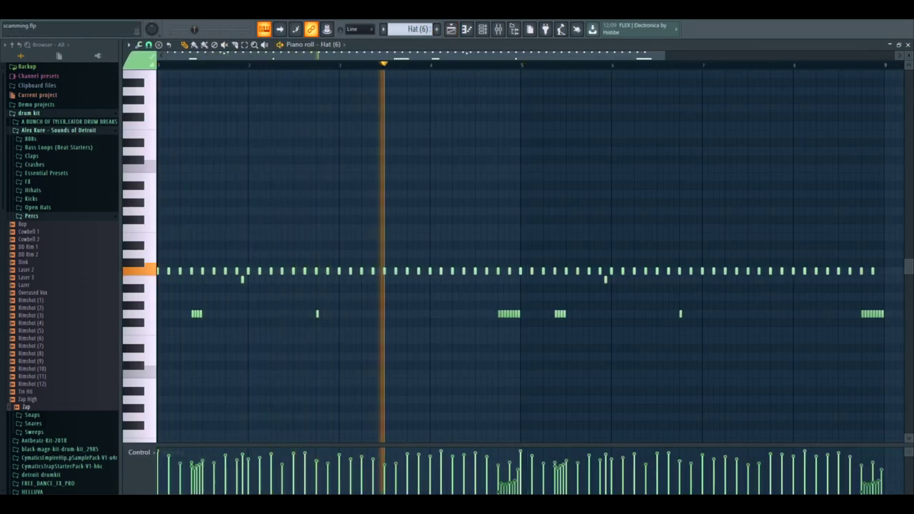
pyautogui.press('space')
# Open the Snare (8) and Open Hat (1) patterns in the piano roll and play each one
pyautogui.click(451, 29)
pyautogui.doubleClick(180, 168)
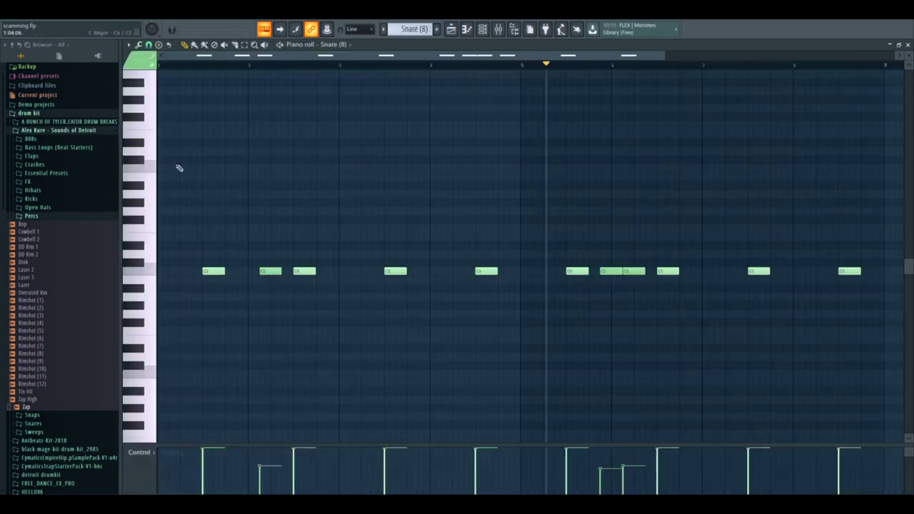
pyautogui.press('space')
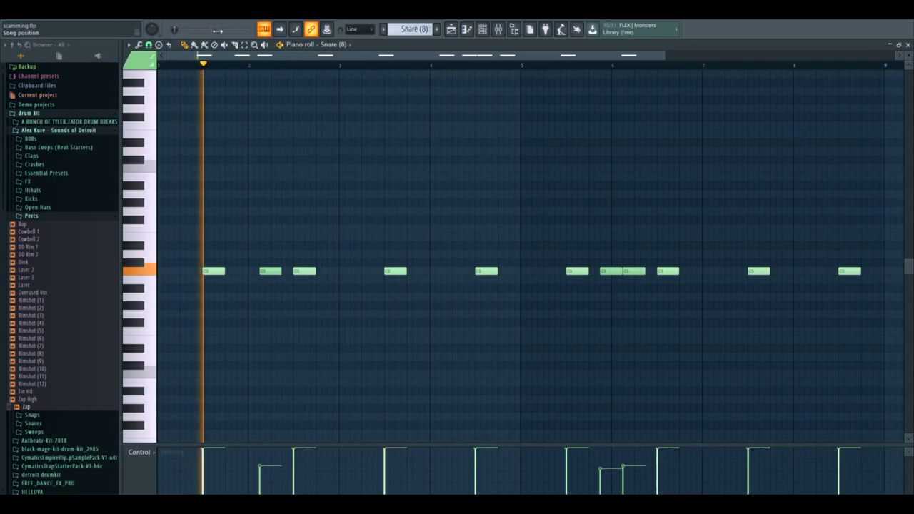
pyautogui.moveTo(670, 62); pyautogui.dragTo(820, 62)
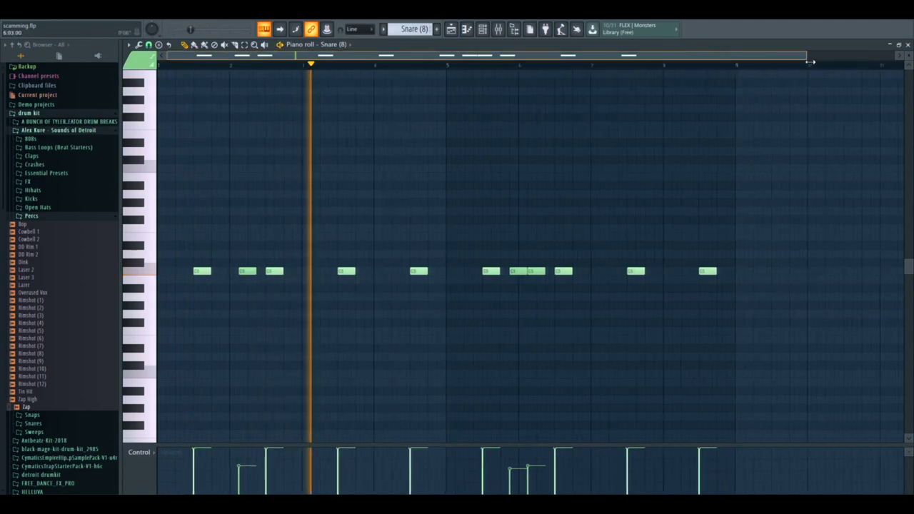
pyautogui.press('F5')
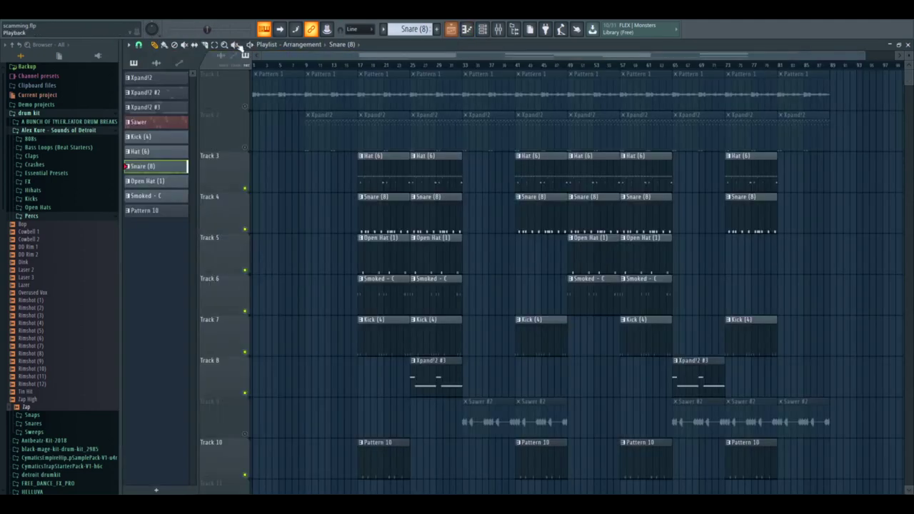
pyautogui.click(145, 181)
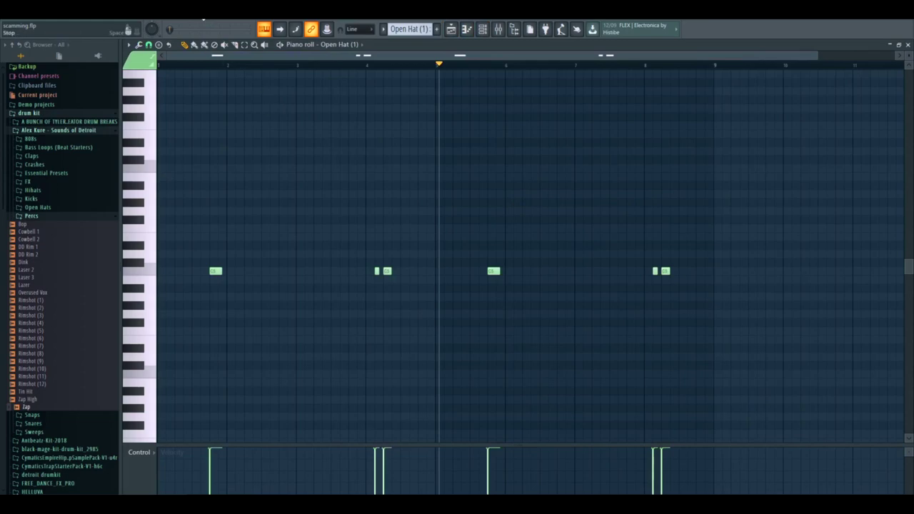
pyautogui.click(199, 22)
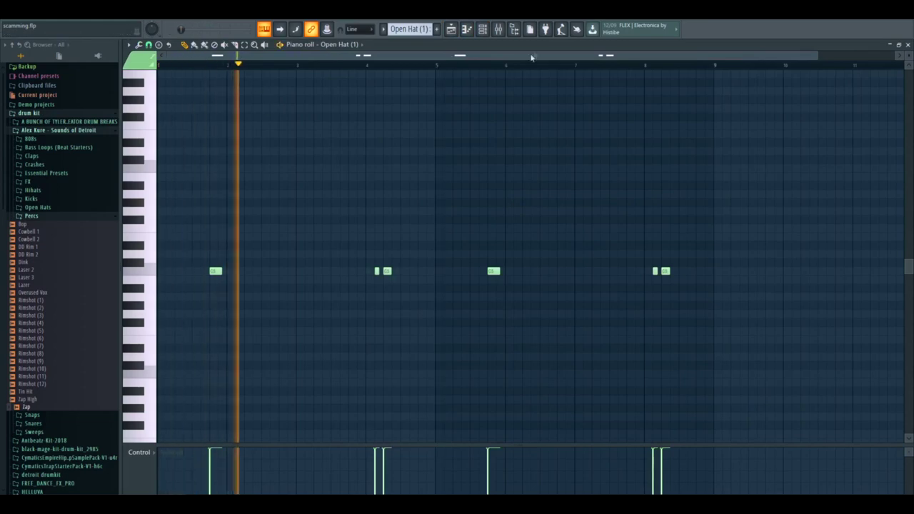
# Lower the mix level of Fruity Reeverb 2 on the Open Hat (1) mixer track
pyautogui.click(502, 31)
pyautogui.click(321, 187)
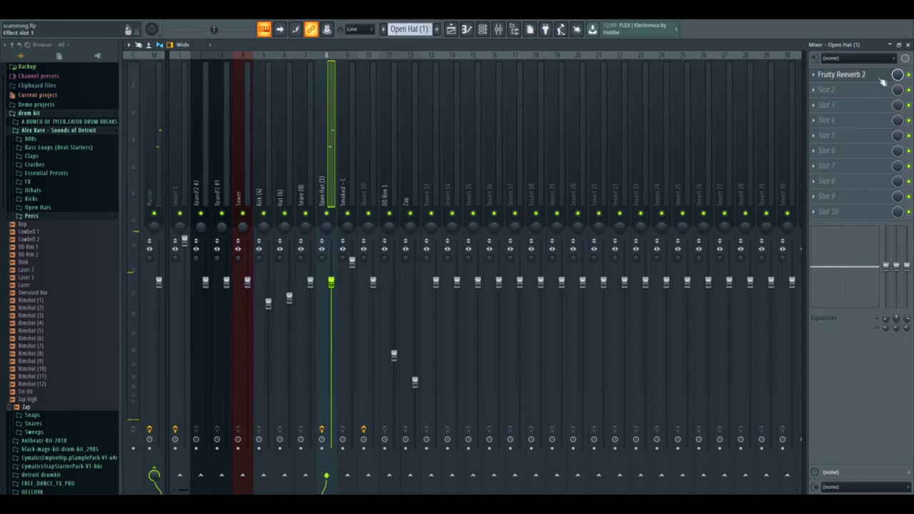
pyautogui.moveTo(897, 75); pyautogui.dragTo(897, 117)
# Open the Smoked - C and Sawer patterns in the piano roll and play each one
pyautogui.click(464, 30)
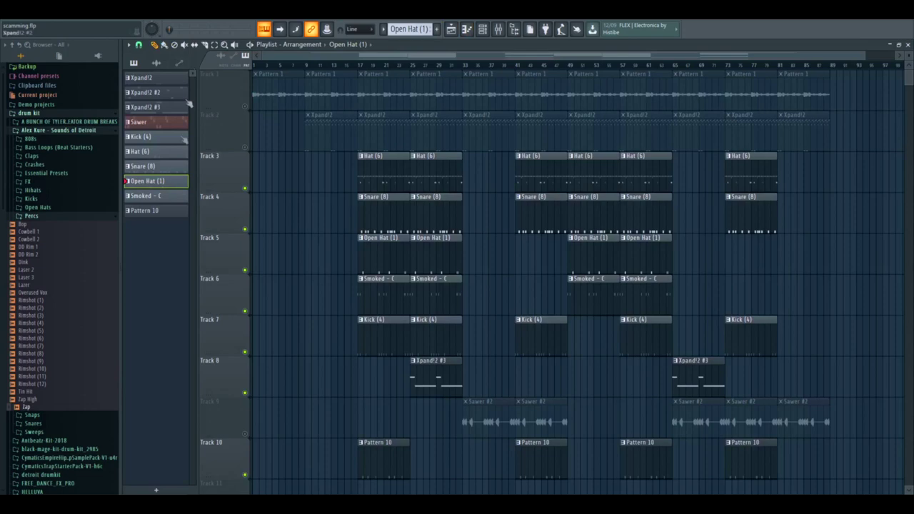
pyautogui.doubleClick(168, 201)
pyautogui.press('space')
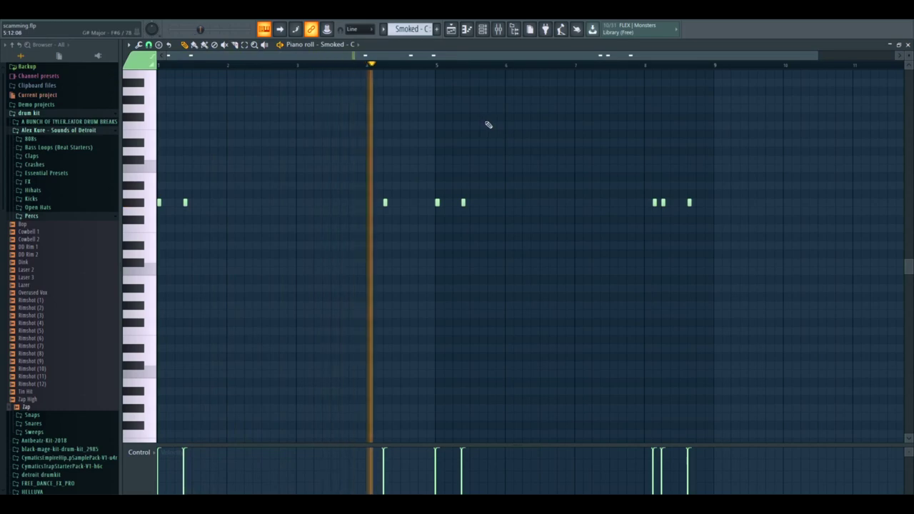
pyautogui.click(453, 30)
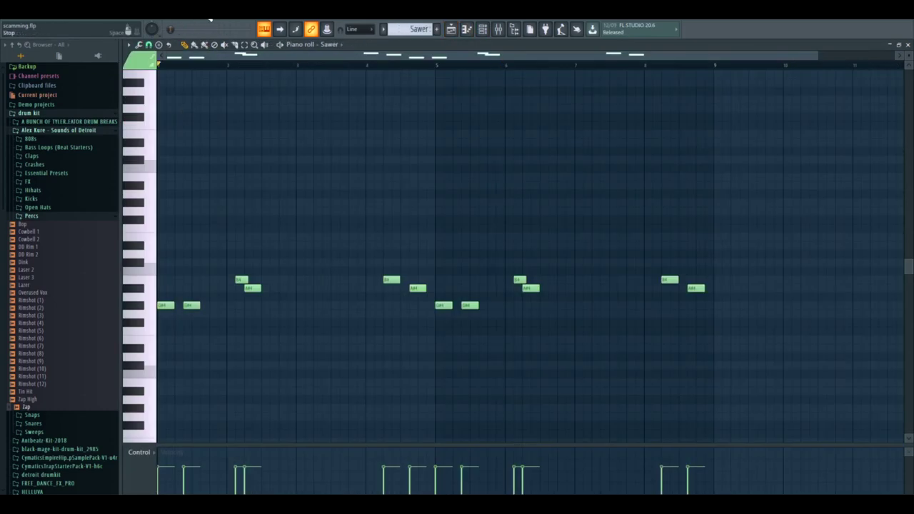
pyautogui.press('space')
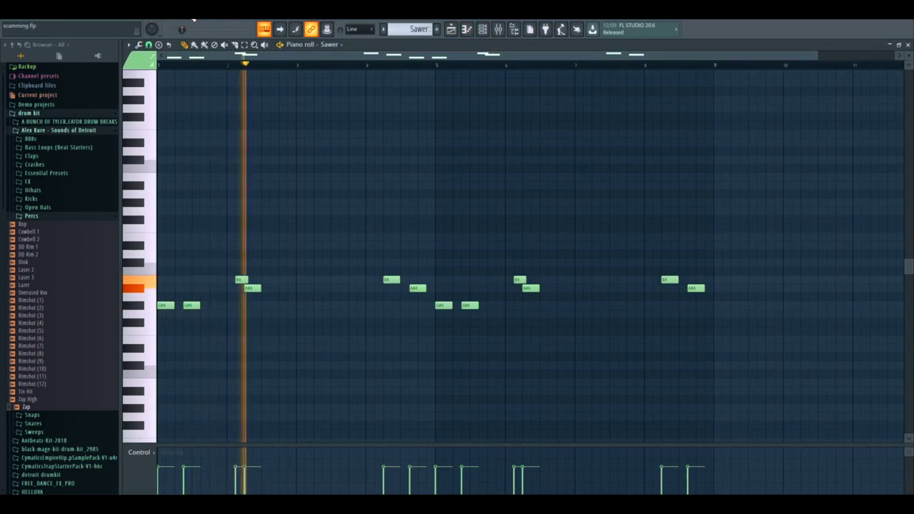
pyautogui.press('space')
# Play Pattern 10 and examine its DD Rim 1 and Zap notes in the piano roll
pyautogui.click(451, 29)
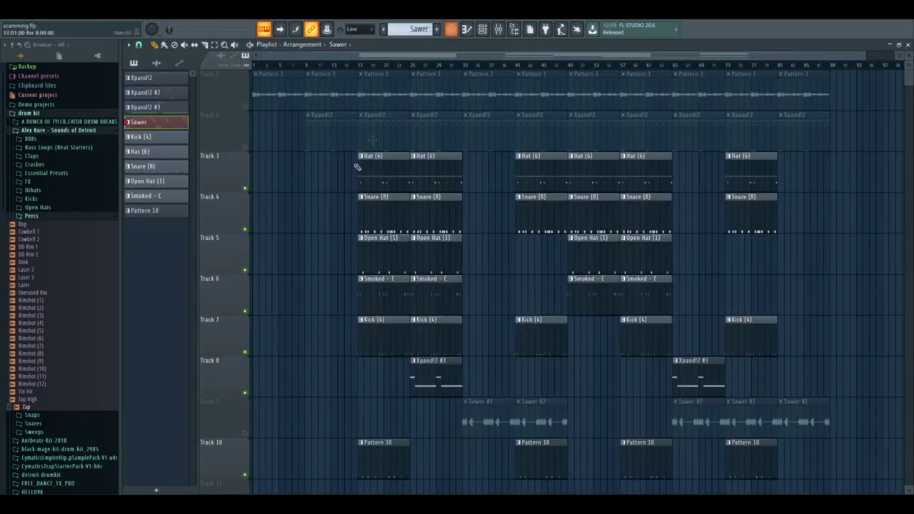
pyautogui.doubleClick(157, 212)
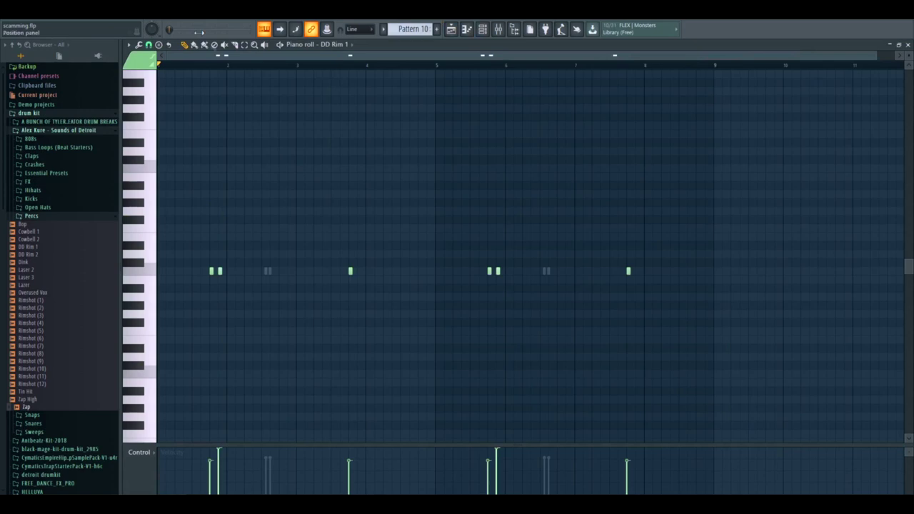
pyautogui.press('space')
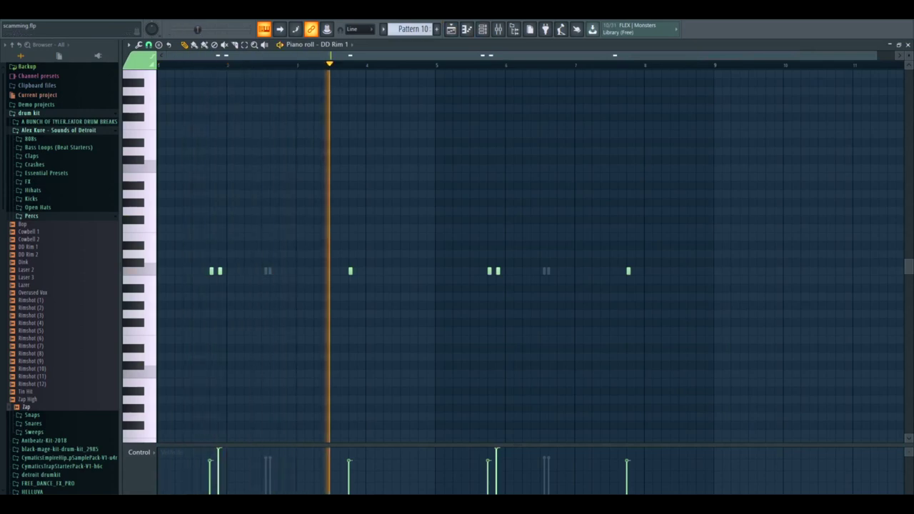
pyautogui.click(482, 28)
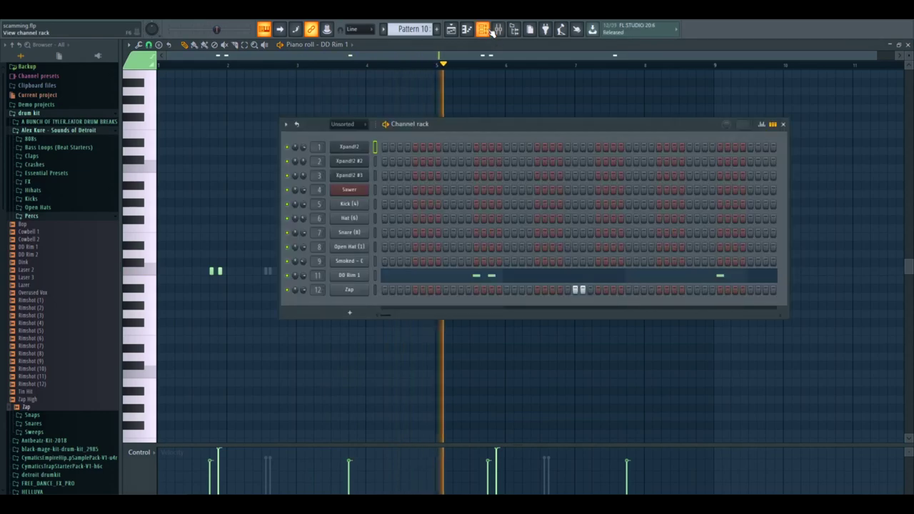
pyautogui.rightClick(371, 287)
pyautogui.click(391, 287)
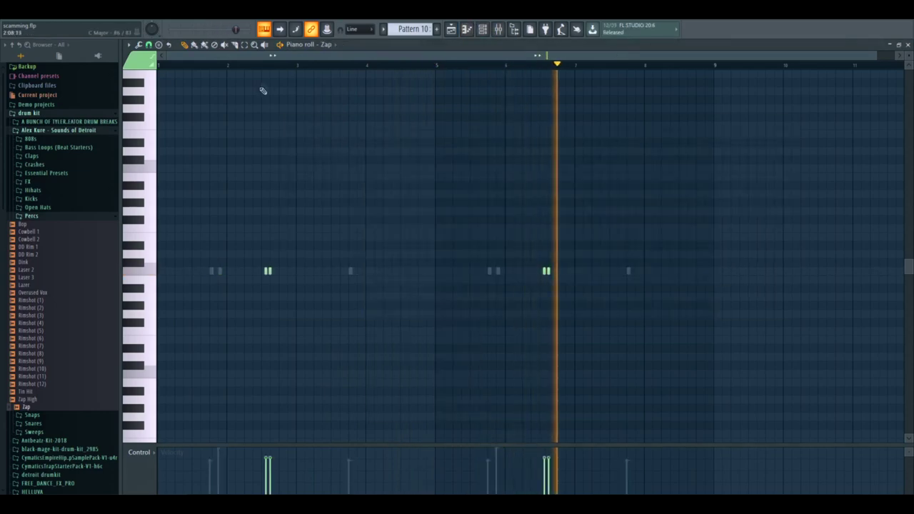
# Isolate playlist tracks 1 and 2 and listen to the melody without the drums
pyautogui.click(450, 28)
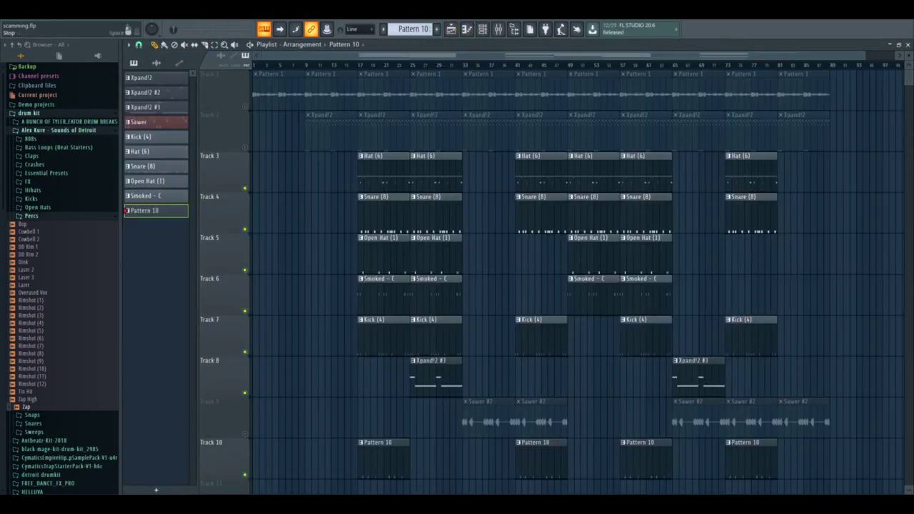
pyautogui.keyDown('ctrl'); pyautogui.click(245, 148); pyautogui.keyUp('ctrl')
pyautogui.click(245, 106)
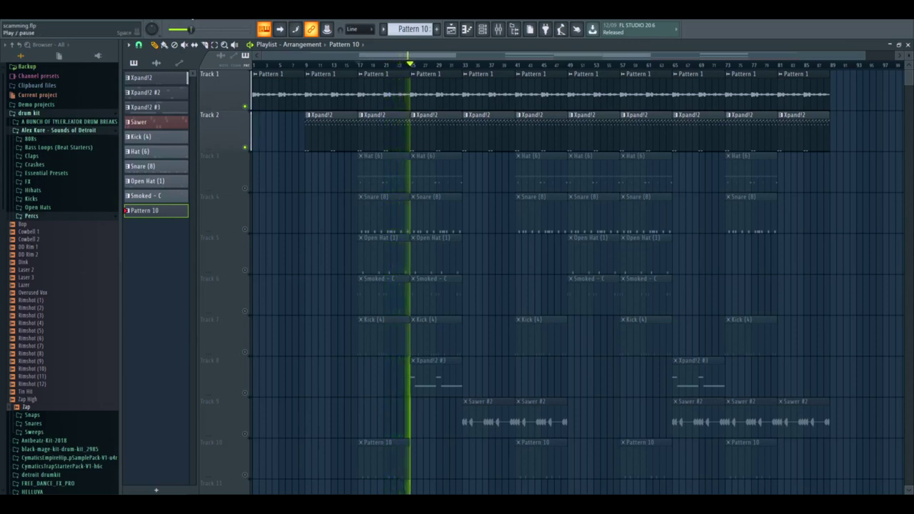
pyautogui.press('space')
# Add tracks 8 and 9 to the melody playback one after another, and unmute all playlist tracks
pyautogui.click(245, 393)
pyautogui.press('space')
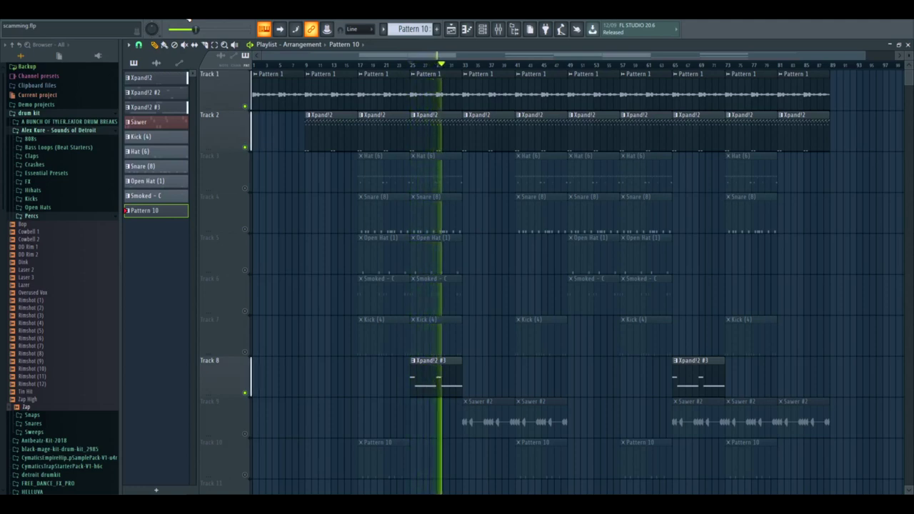
pyautogui.click(245, 434)
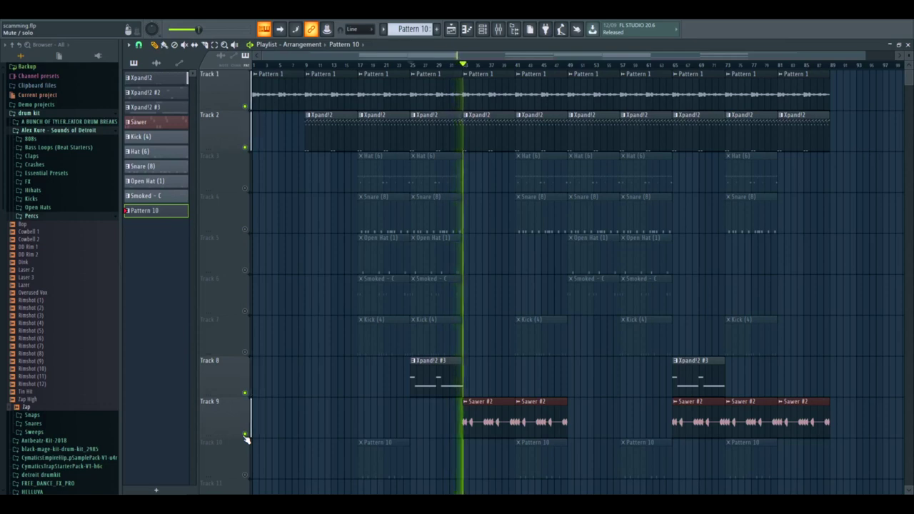
pyautogui.press('space')
pyautogui.keyDown('ctrl'); pyautogui.click(244, 106); pyautogui.keyUp('ctrl')
pyautogui.keyDown('ctrl'); pyautogui.click(245, 106); pyautogui.keyUp('ctrl')
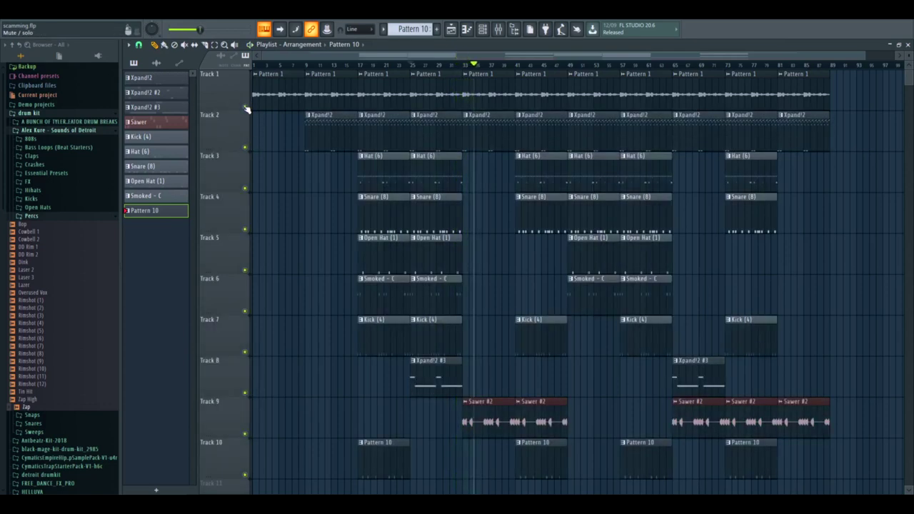